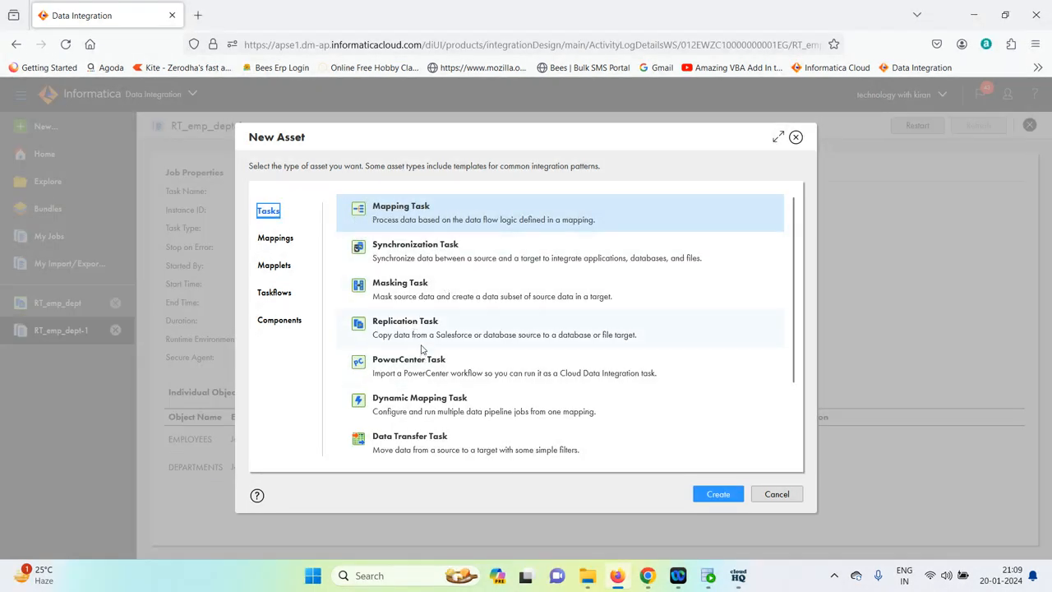
# - Create a new Synchronization Task and set its task operation to Insert
pyautogui.click(432, 255)
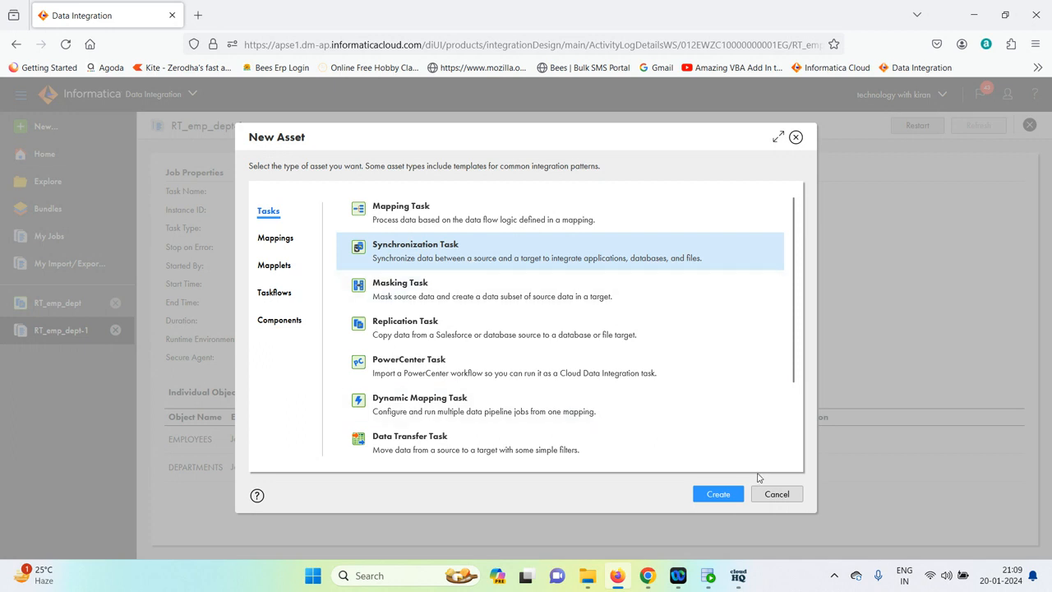
pyautogui.click(720, 495)
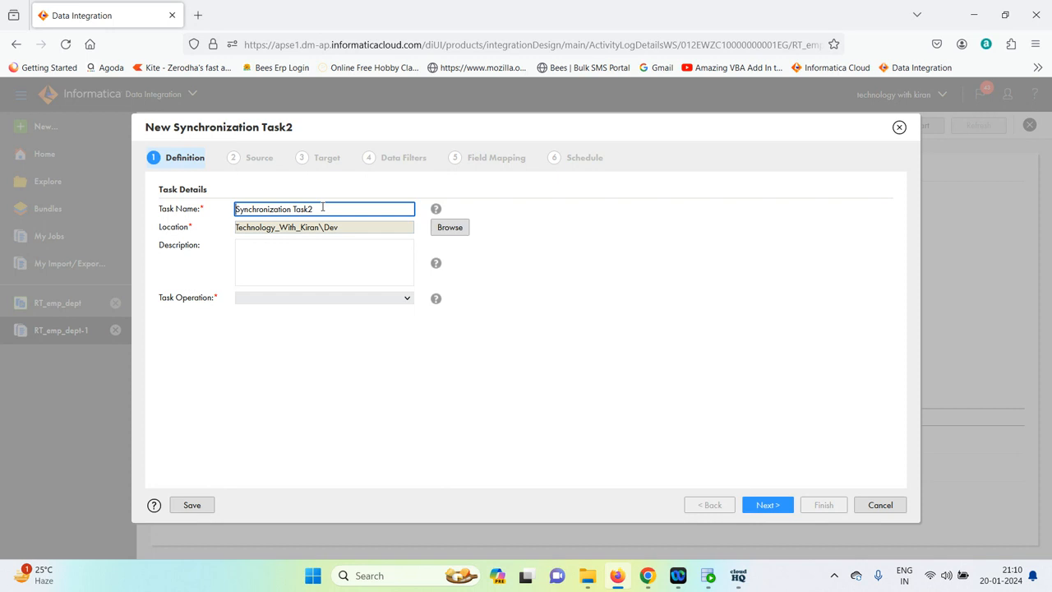
pyautogui.click(383, 301)
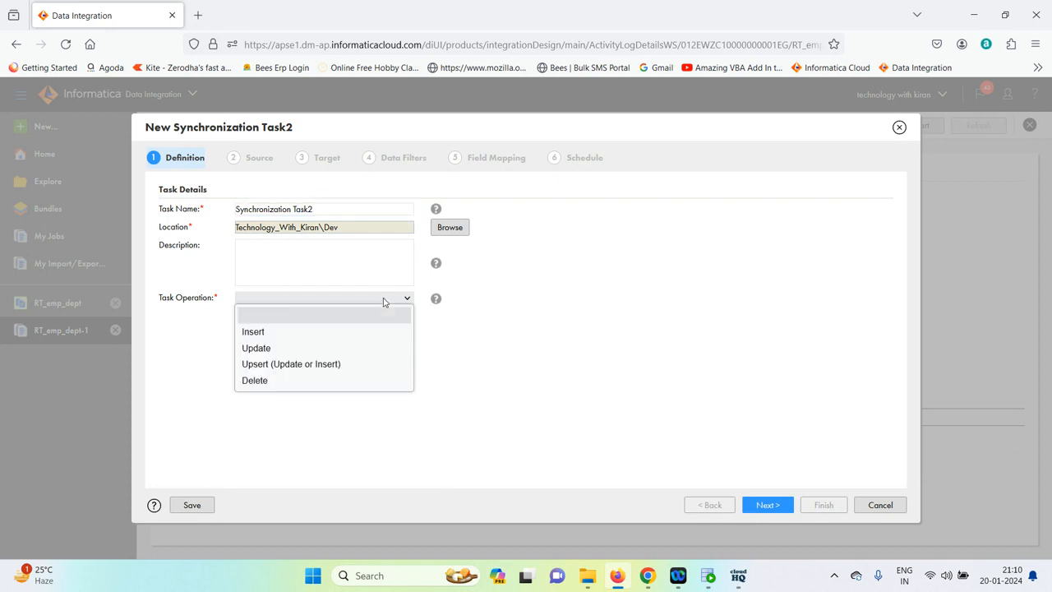
pyautogui.click(288, 332)
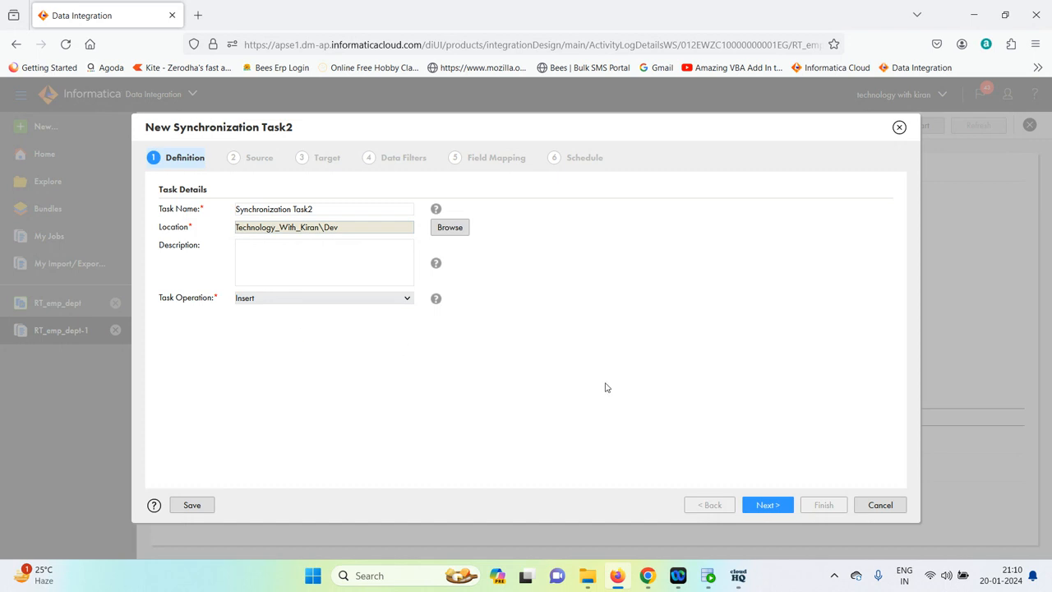
# - Switch to Oracle SQL Developer and inspect the column definitions of the T_EMPLOYEES1 table in the core connection
pyautogui.click(716, 578)
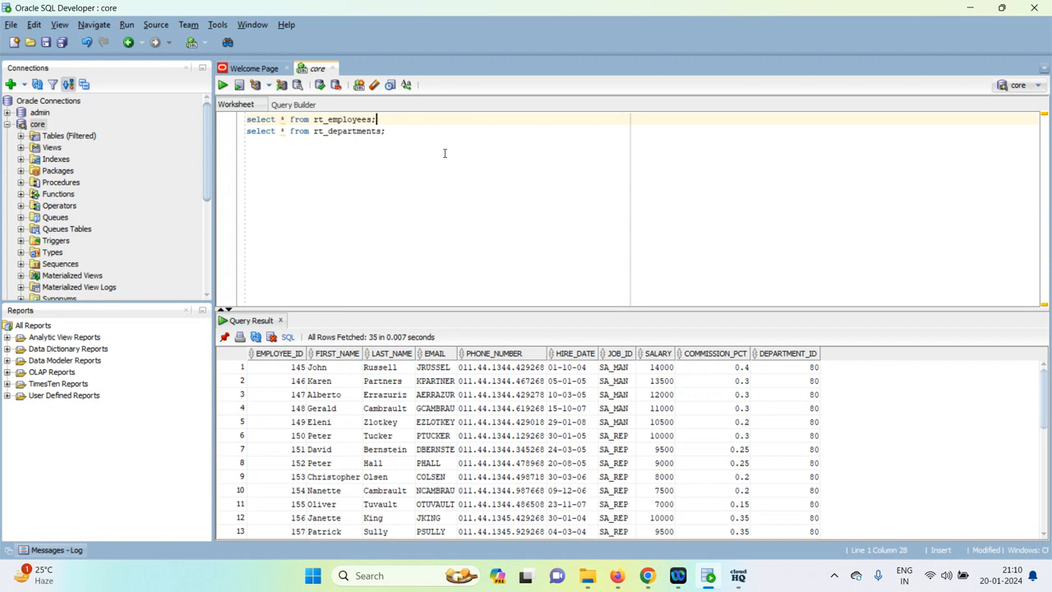
pyautogui.click(20, 136)
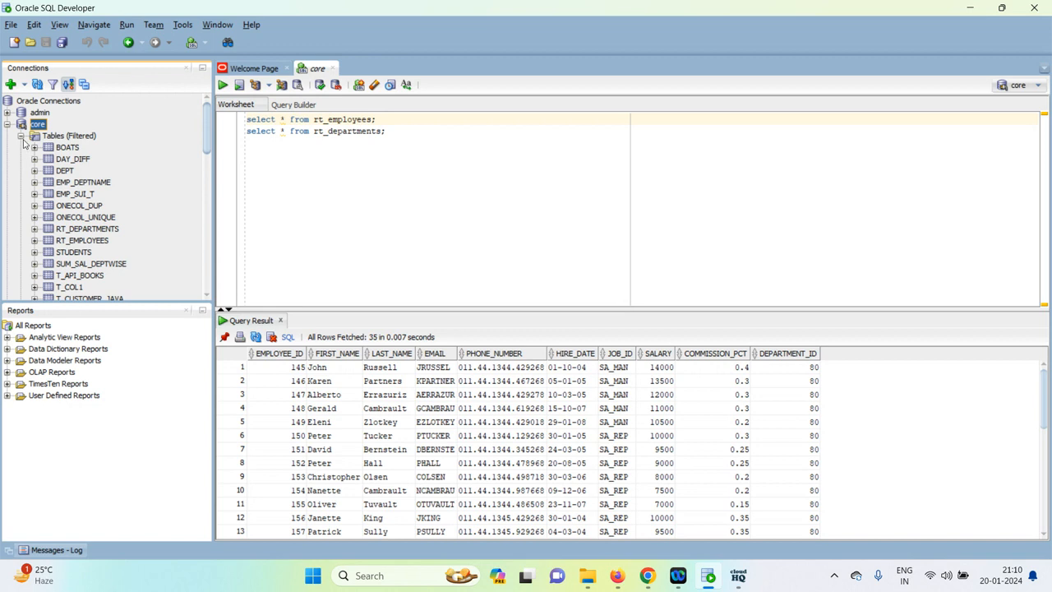
pyautogui.scroll(-5, 131, 214)
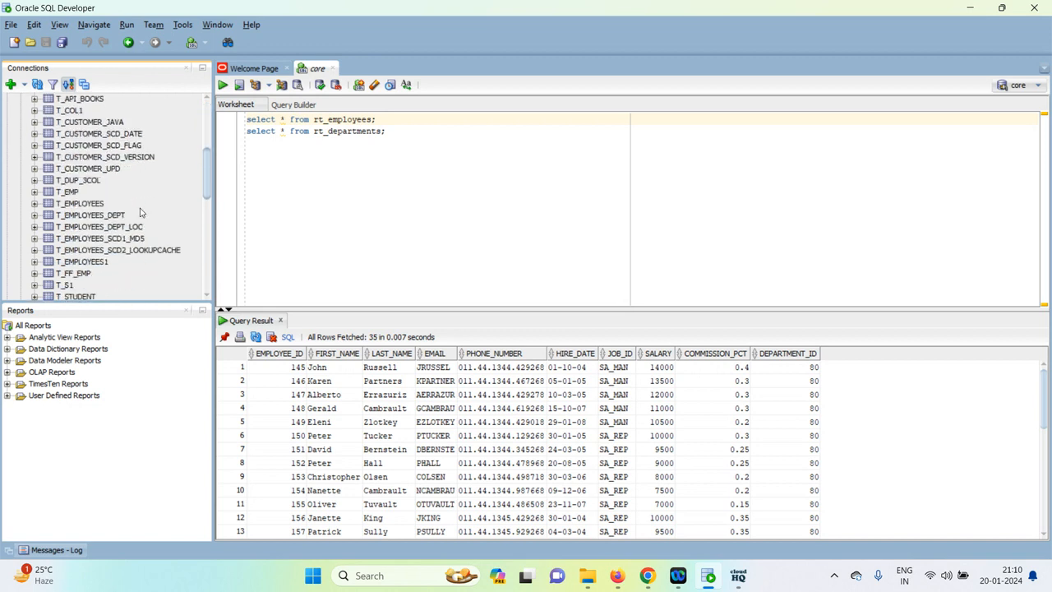
pyautogui.click(97, 261)
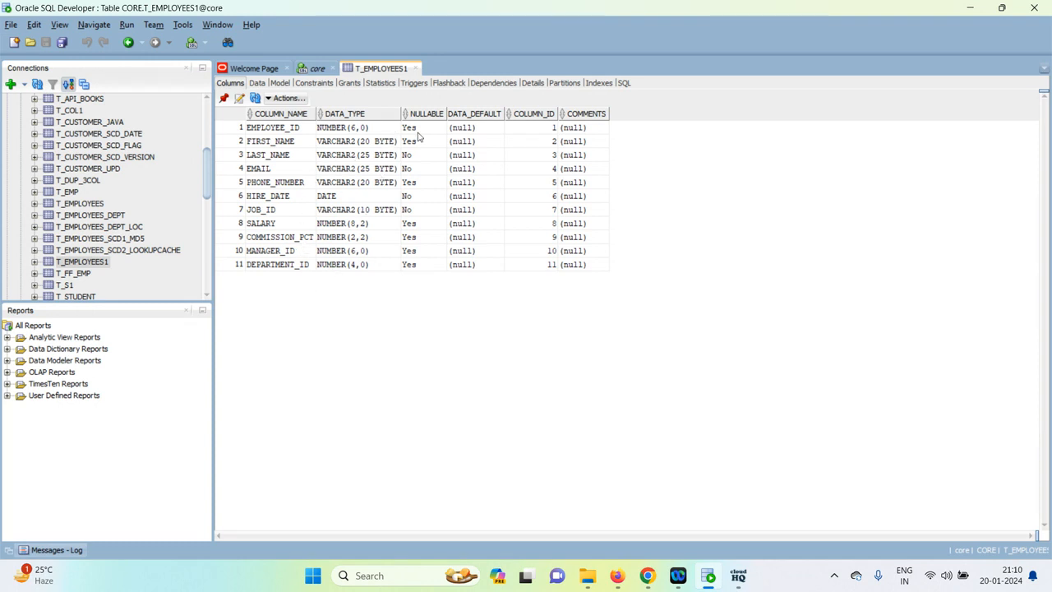
pyautogui.click(415, 69)
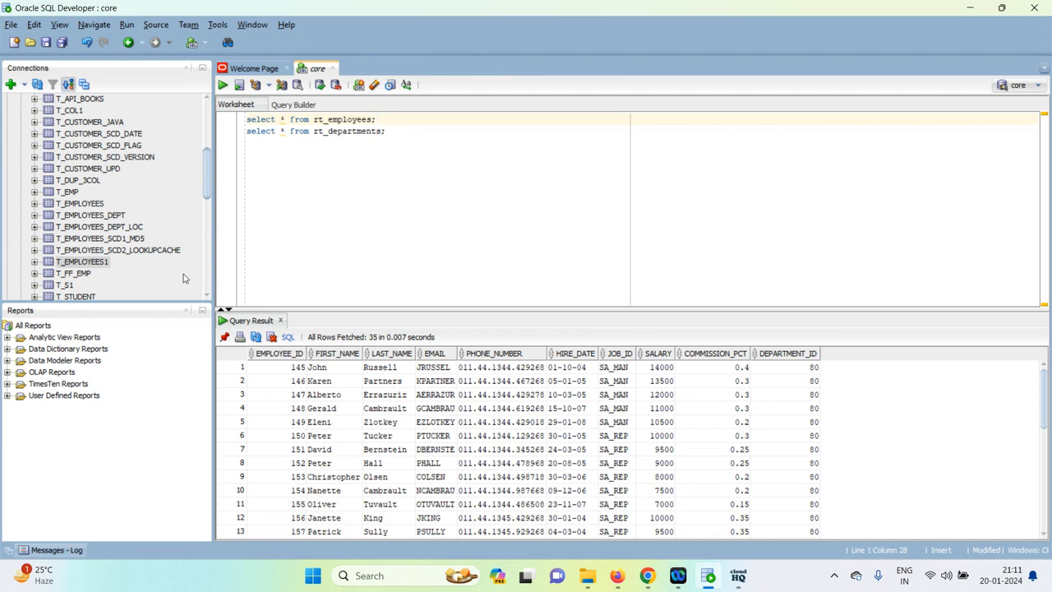
# - Add the query "select * from t_employees1;" to the core worksheet, run it, and review the returned rows
pyautogui.click(403, 133)
pyautogui.press('Return')
pyautogui.write('s')
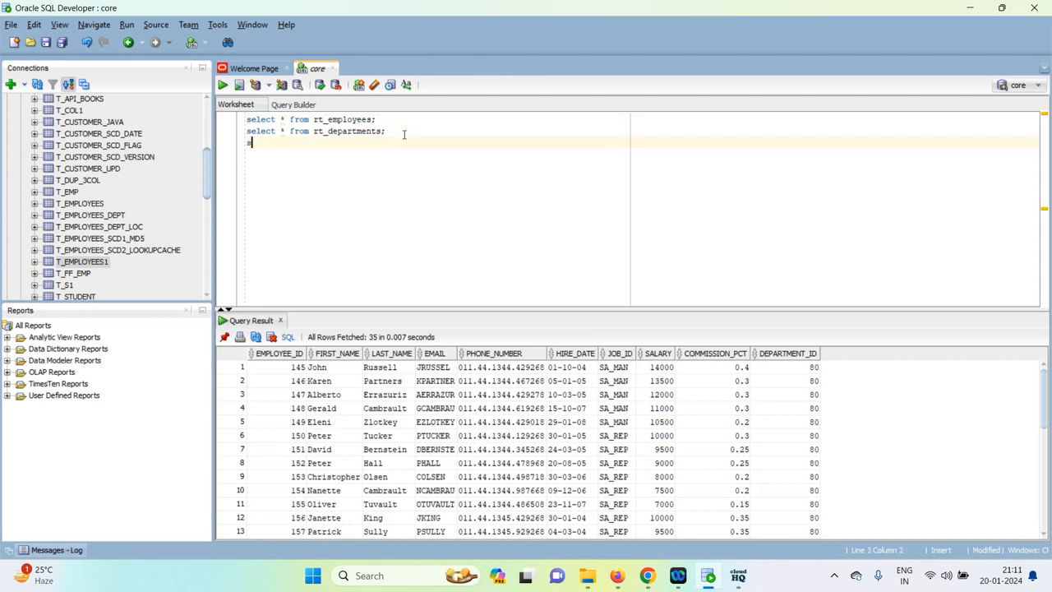
pyautogui.write('elect * from ')
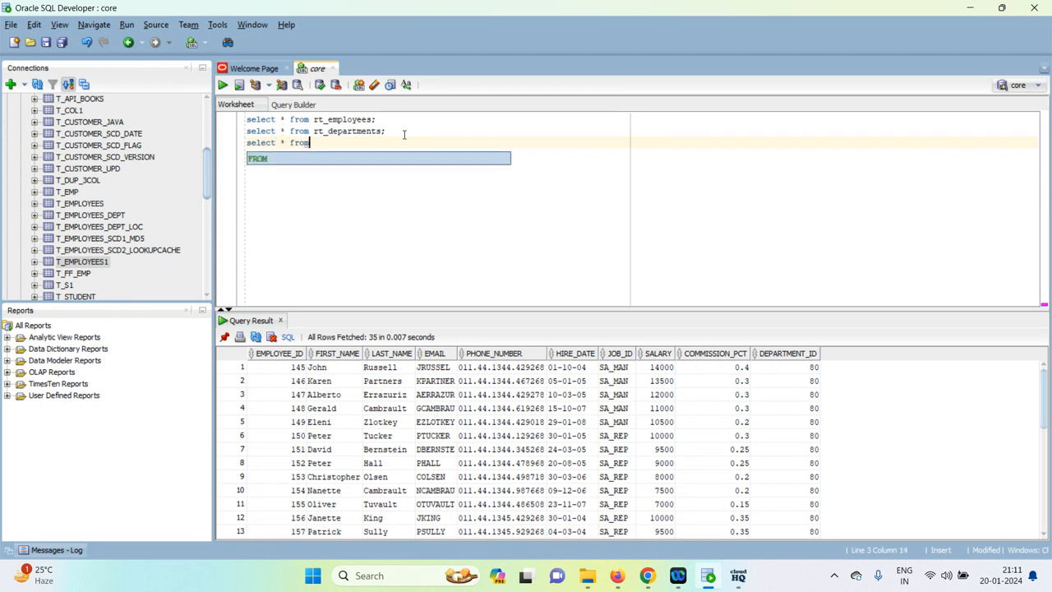
pyautogui.write('t_e')
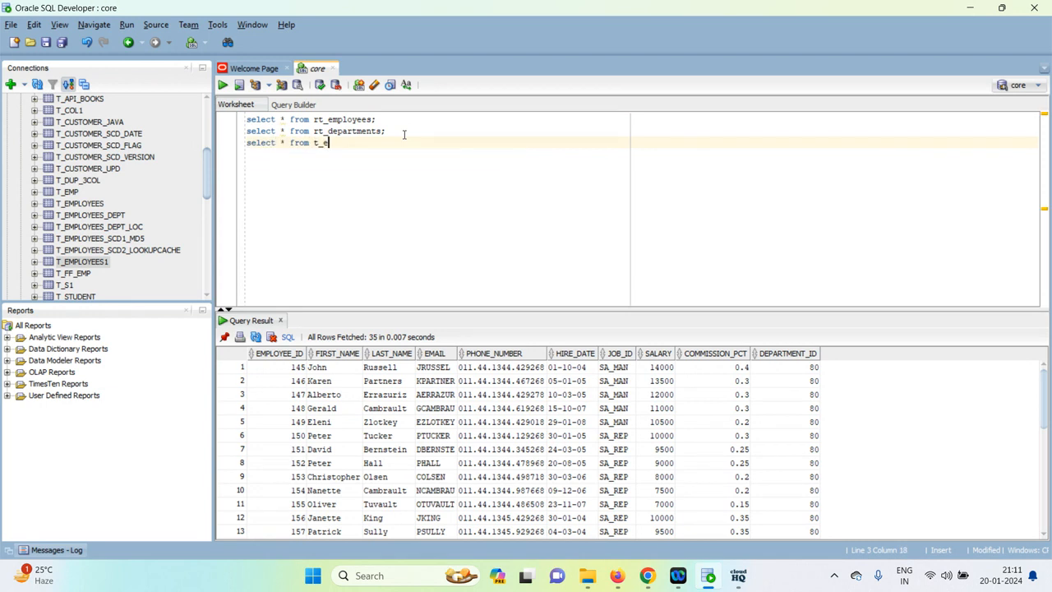
pyautogui.write('mployees1')
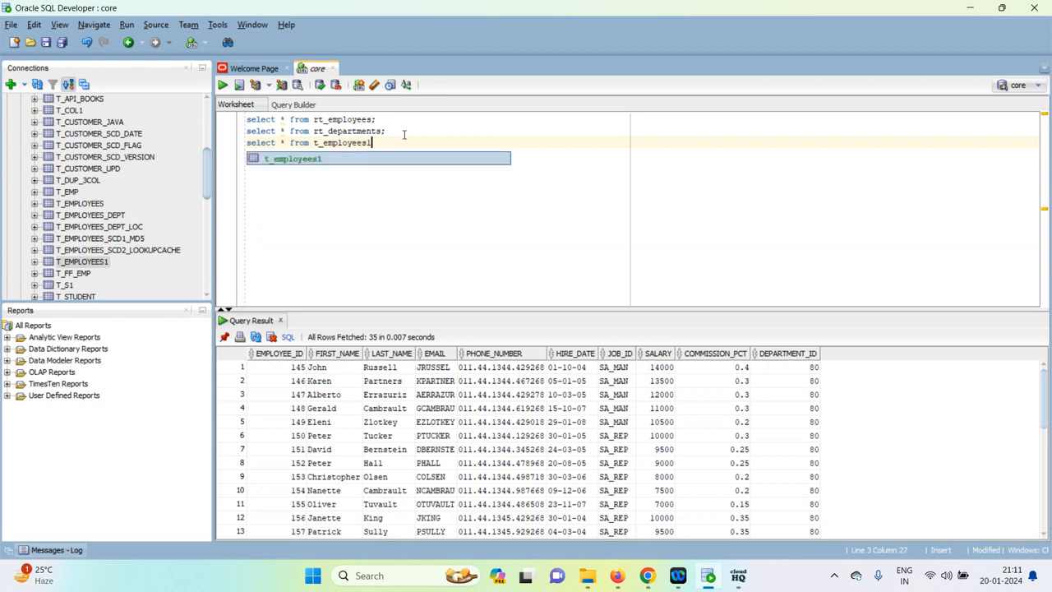
pyautogui.write(';')
pyautogui.hotkey('ctrl', 'Return')
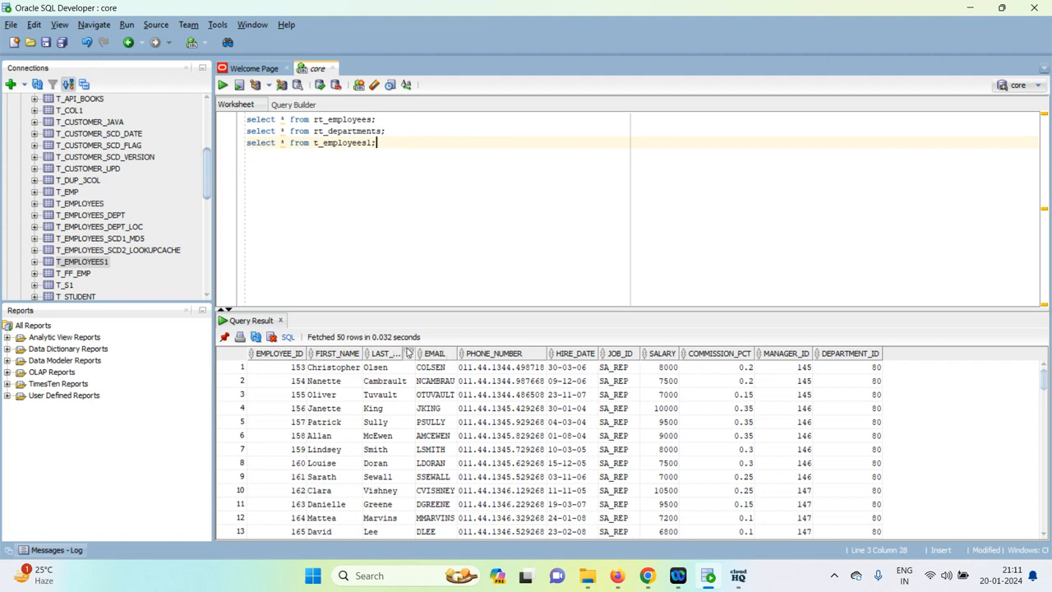
pyautogui.scroll(-7, 396, 399)
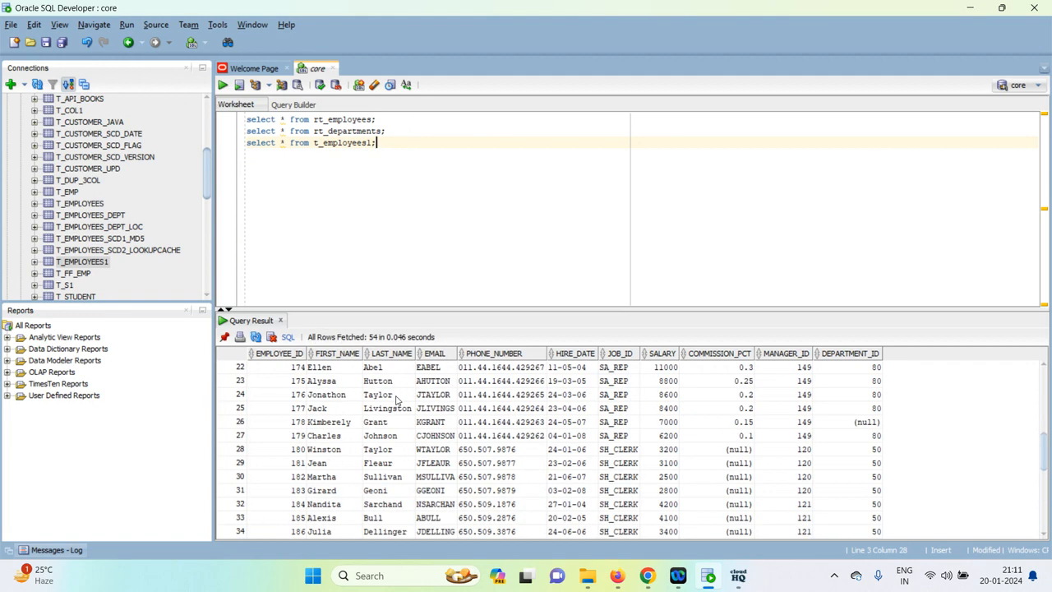
pyautogui.scroll(-7, 396, 399)
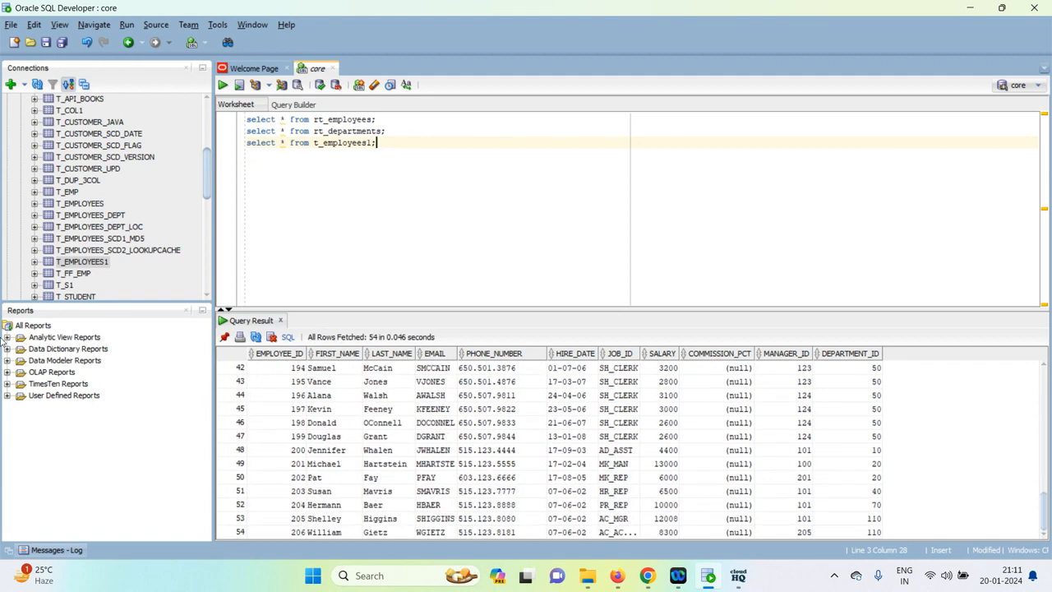
# - Add the statement "TRUNCATE table t_employees1;" on a new worksheet line and execute it
pyautogui.press('Return')
pyautogui.write('tr')
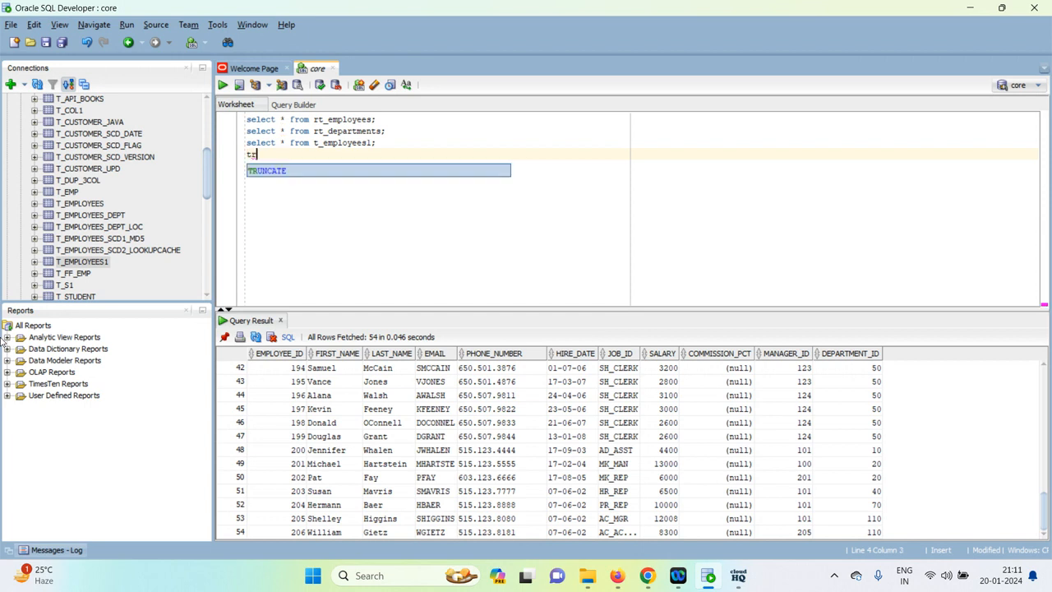
pyautogui.press('Return')
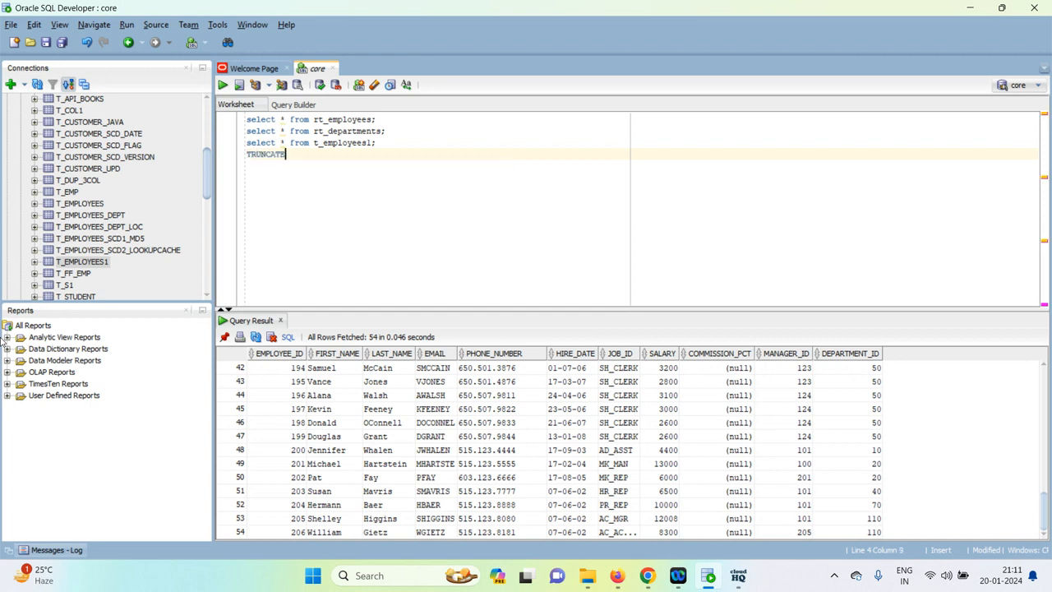
pyautogui.write('ta')
pyautogui.write('ble t')
pyautogui.write('_emploue')
pyautogui.write('e')
pyautogui.press('BackSpace')
pyautogui.press('BackSpace')
pyautogui.write('yees1')
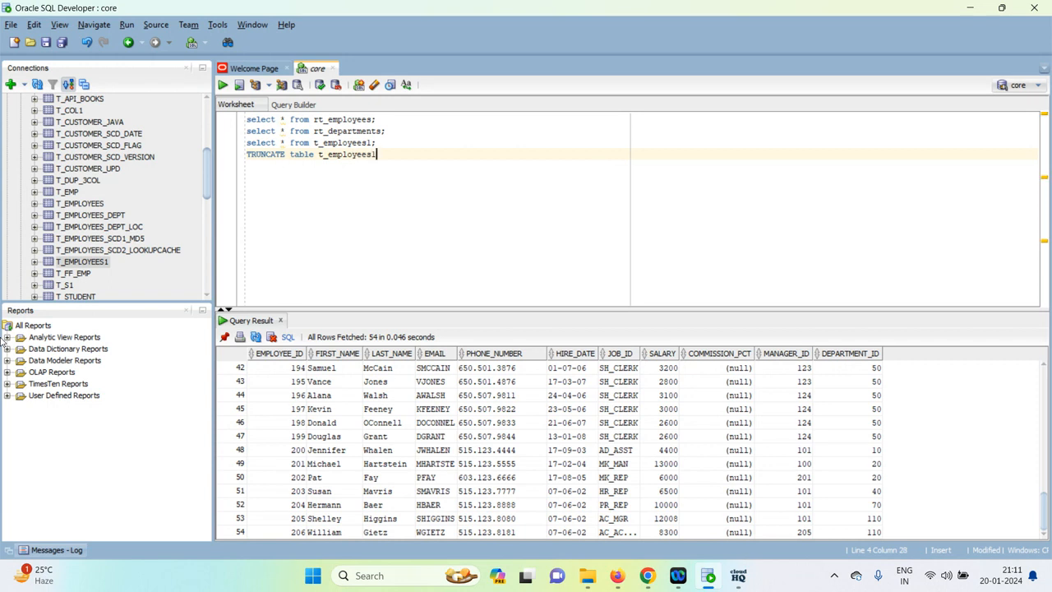
pyautogui.write(';')
pyautogui.hotkey('ctrl', 'Return')
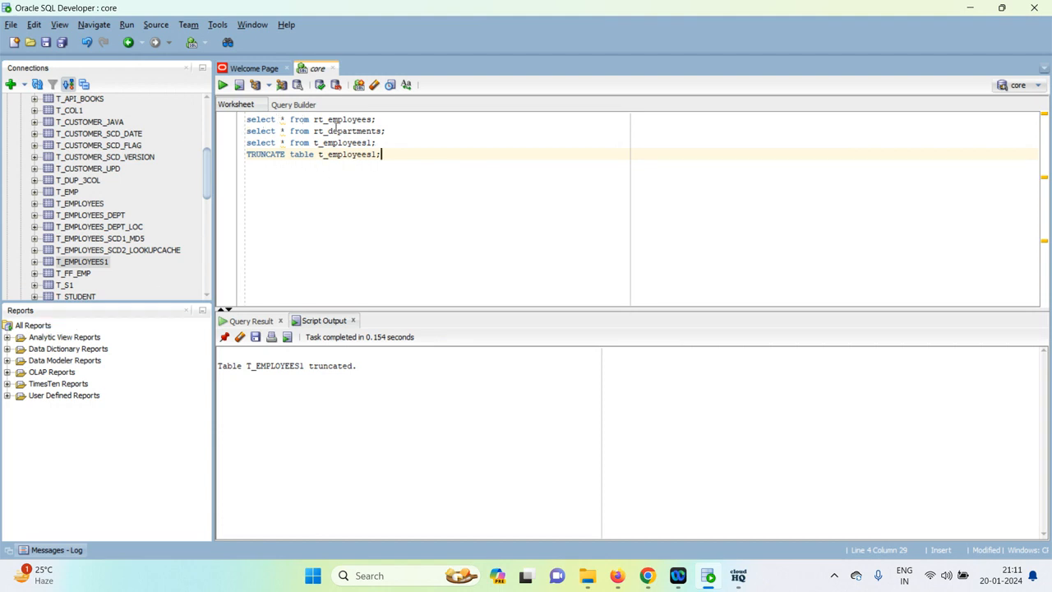
# - Switch back to Informatica Data Integration and set the task's source to Laptop_Oracle_Src with the single object EMPLOYEES, proceeding to the target settings
pyautogui.click(617, 576)
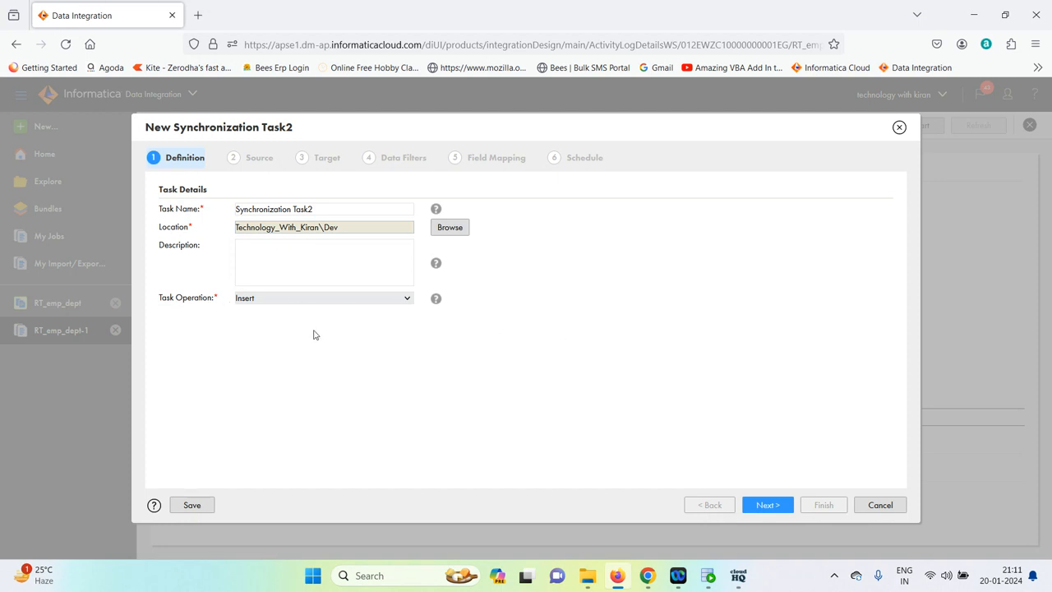
pyautogui.click(763, 505)
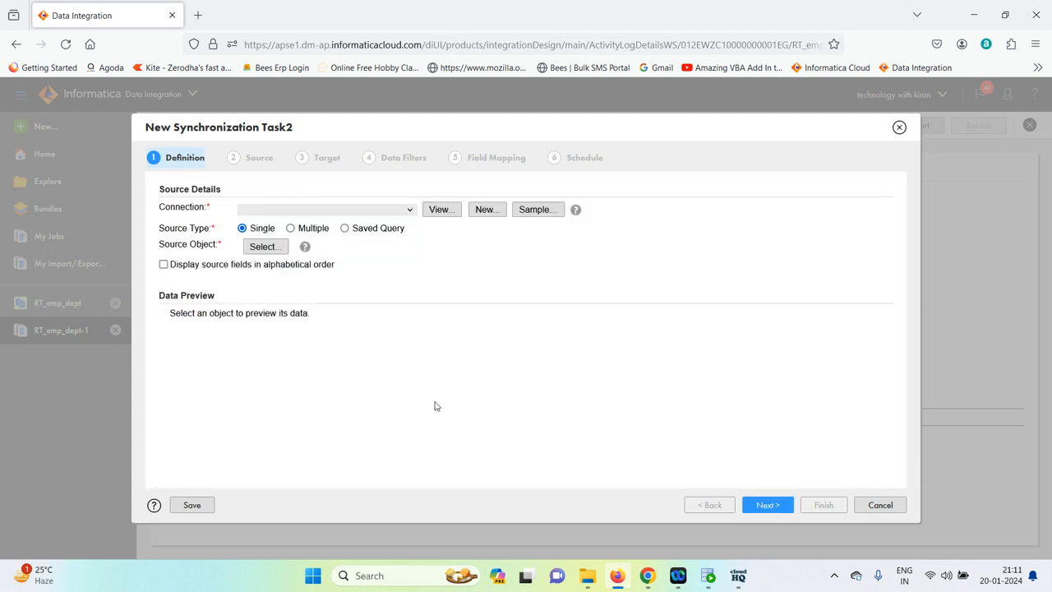
pyautogui.click(337, 216)
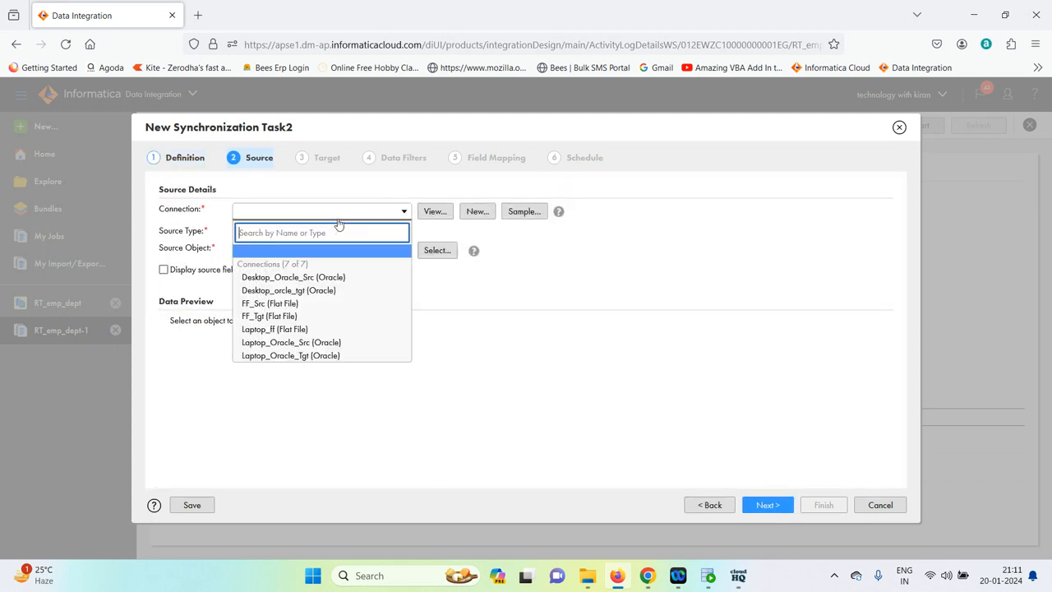
pyautogui.click(289, 342)
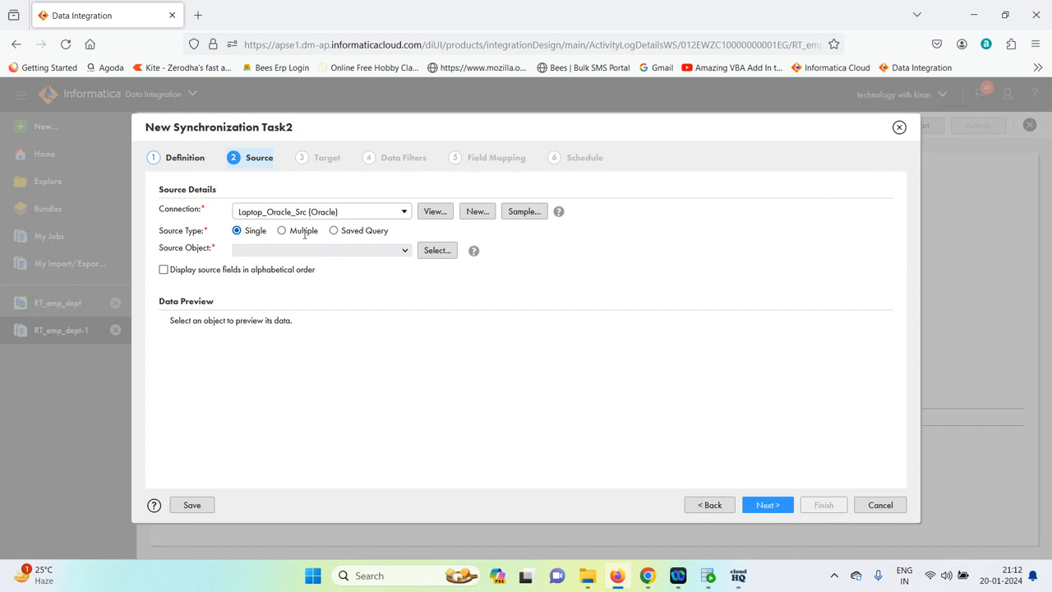
pyautogui.click(391, 251)
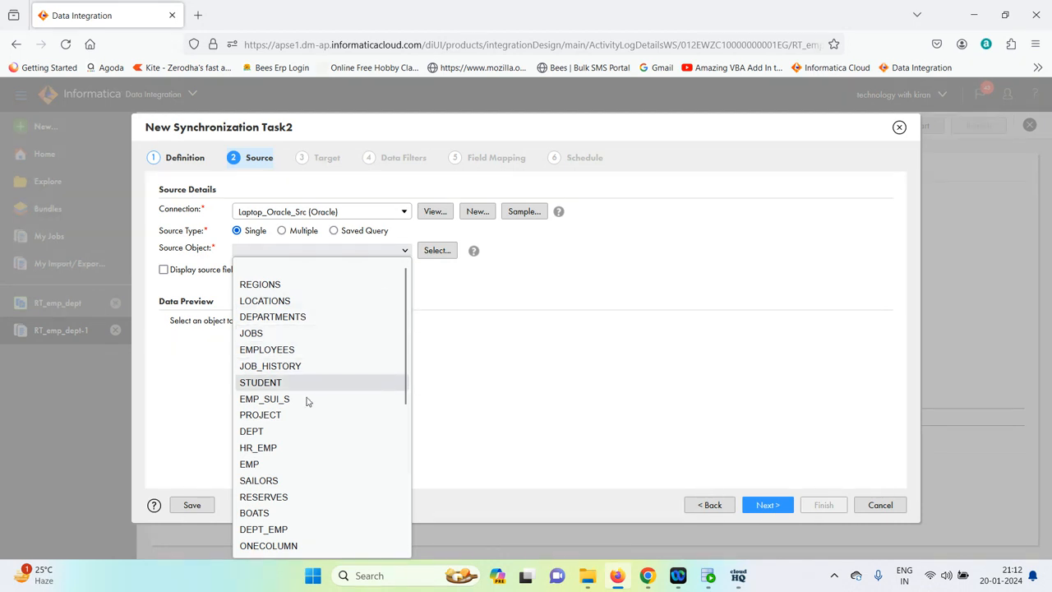
pyautogui.click(283, 350)
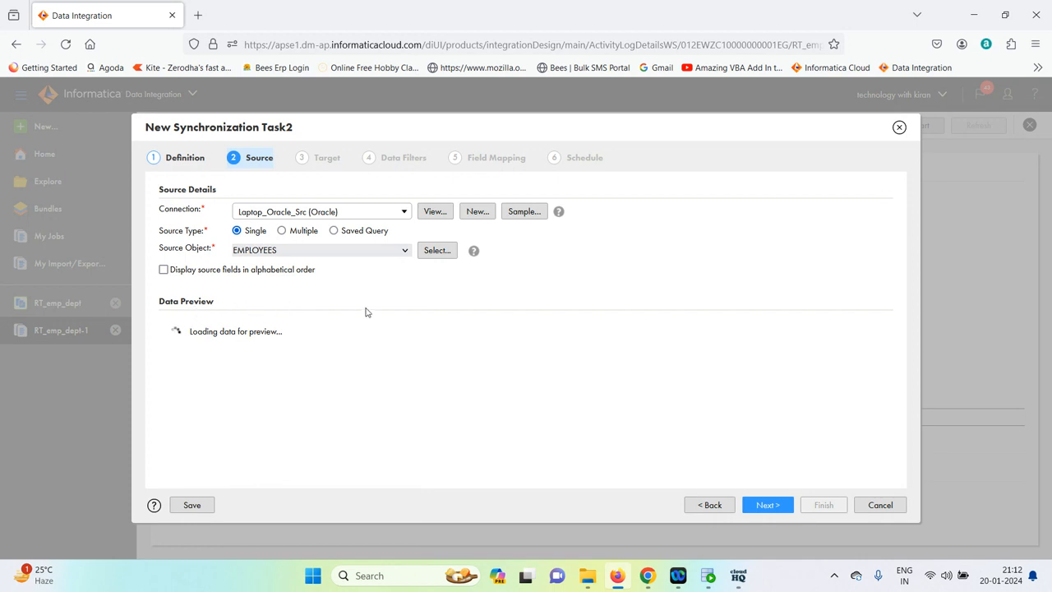
pyautogui.click(768, 507)
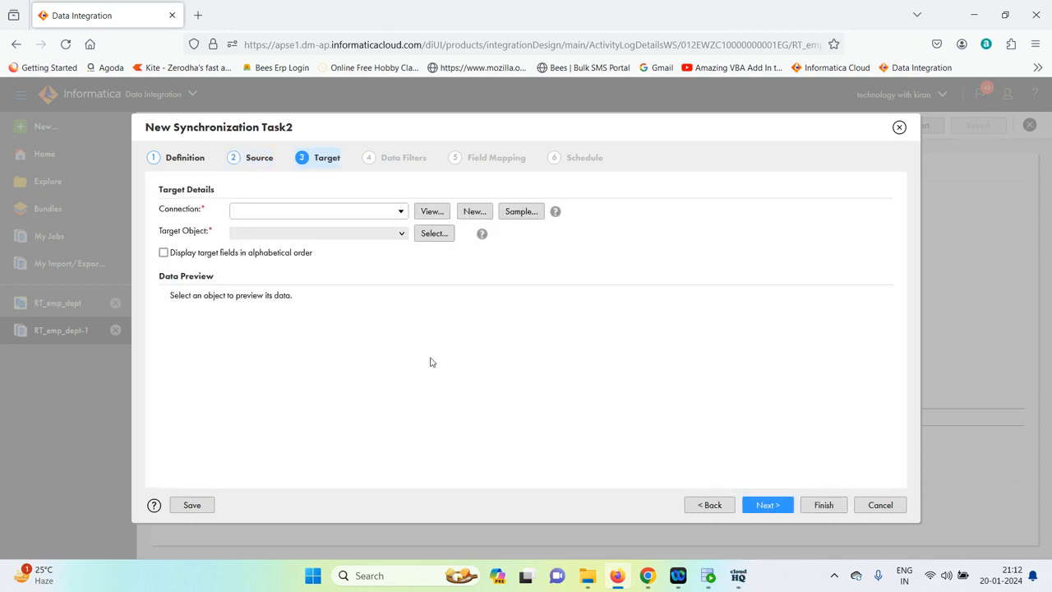
# - Set the target connection to Laptop_Oracle_Tgt and the target object to T_EMPLOYEES1, and proceed to the data filters
pyautogui.click(366, 211)
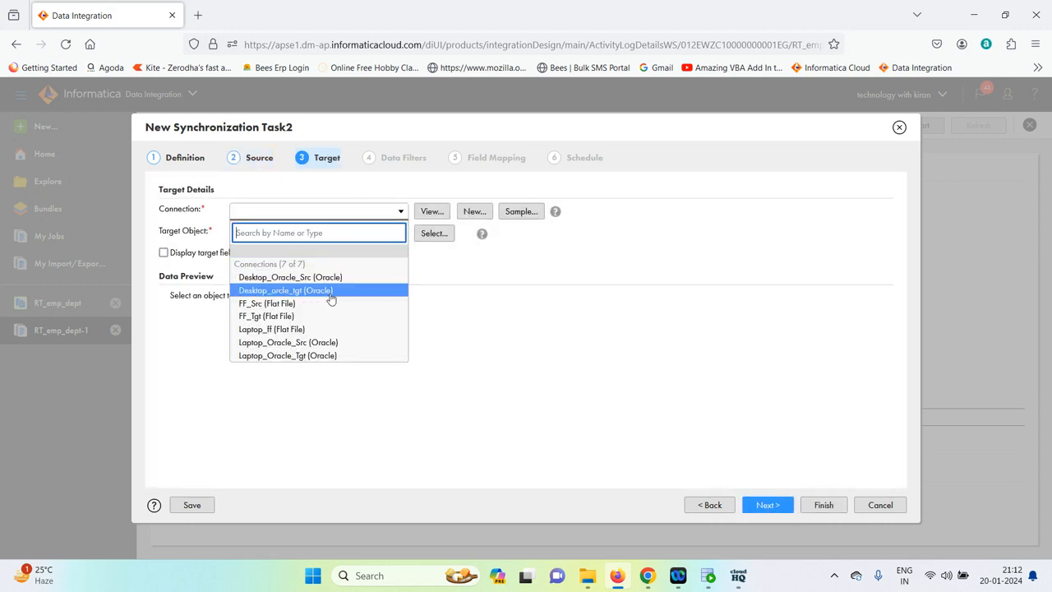
pyautogui.click(299, 358)
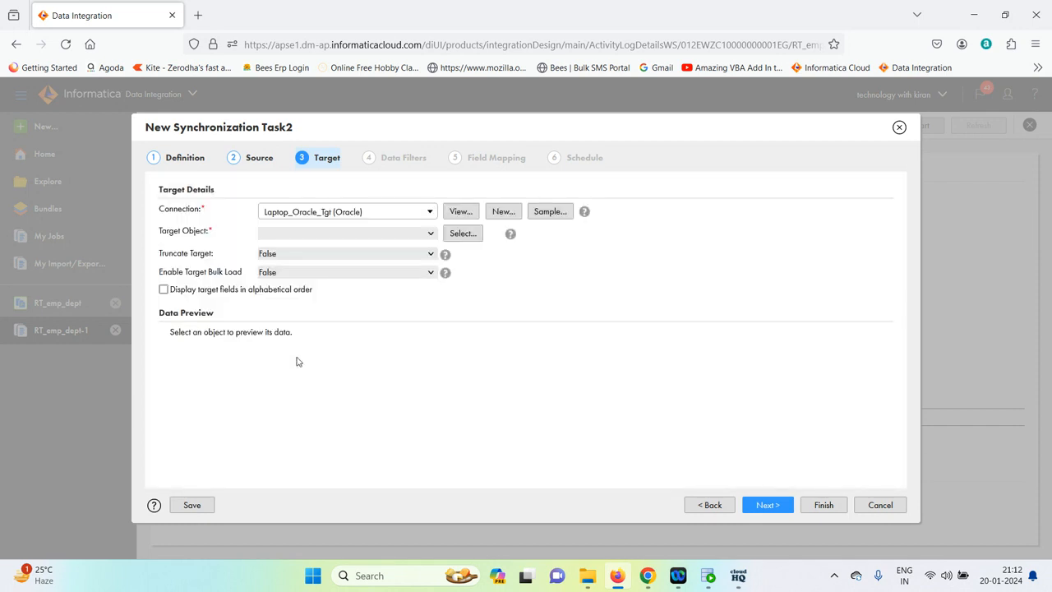
pyautogui.click(369, 235)
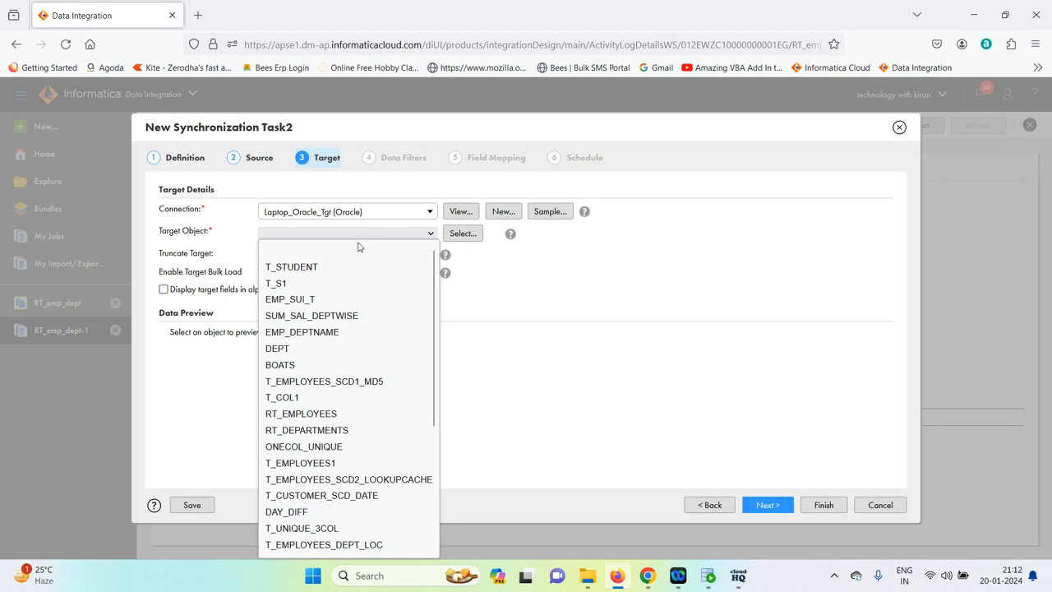
pyautogui.scroll(-3, 355, 289)
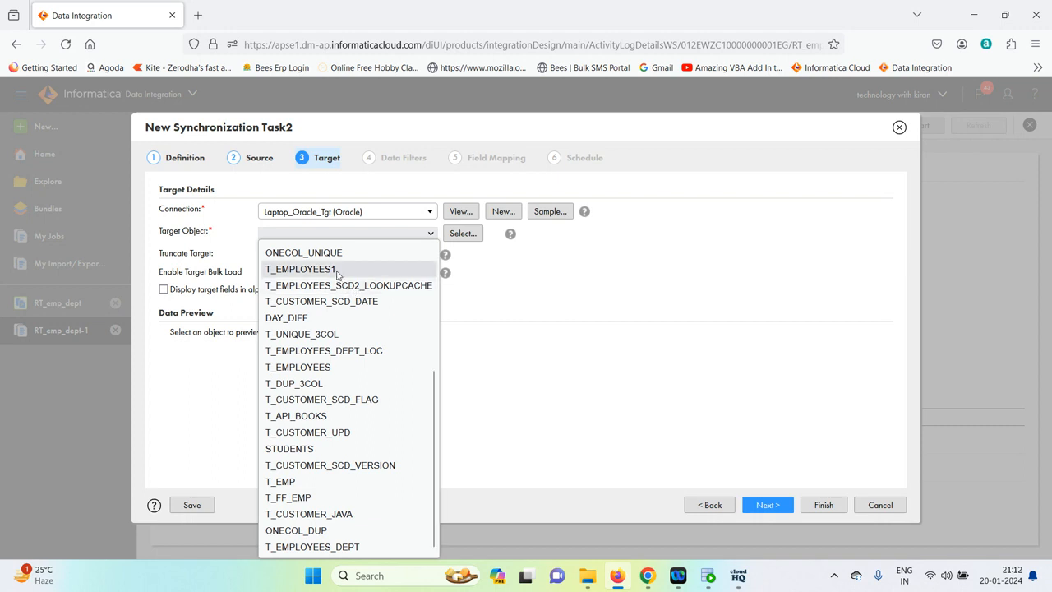
pyautogui.click(341, 271)
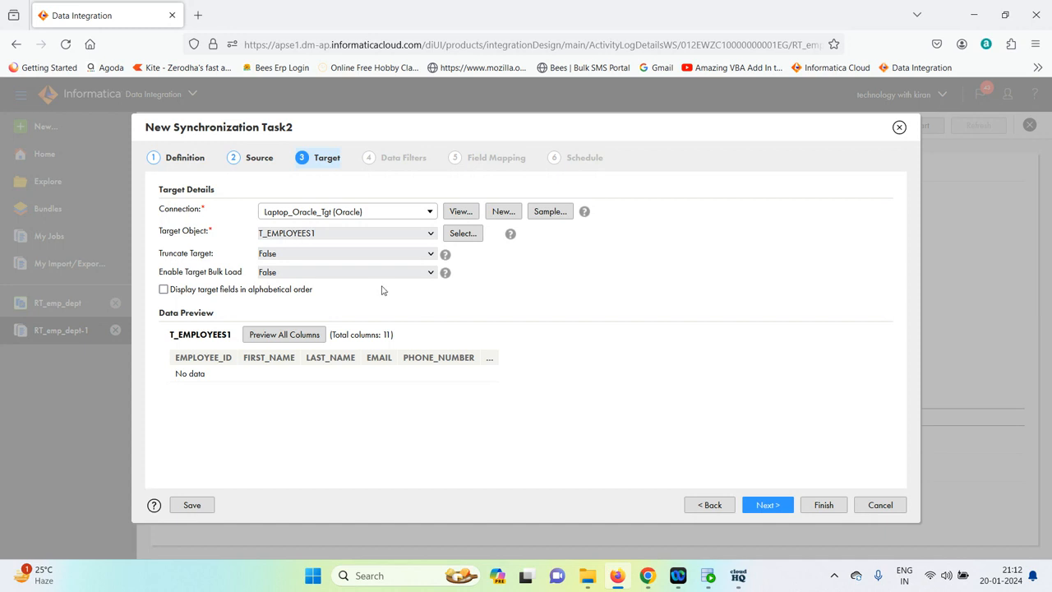
pyautogui.click(783, 509)
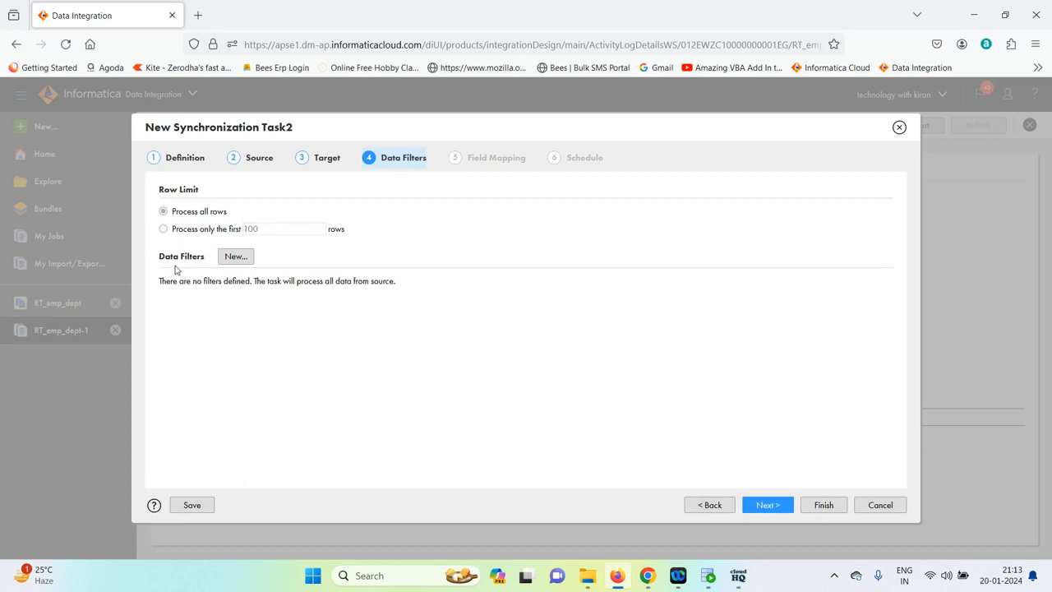
# - View the form for a new data filter and close it without defining a filter
pyautogui.click(232, 260)
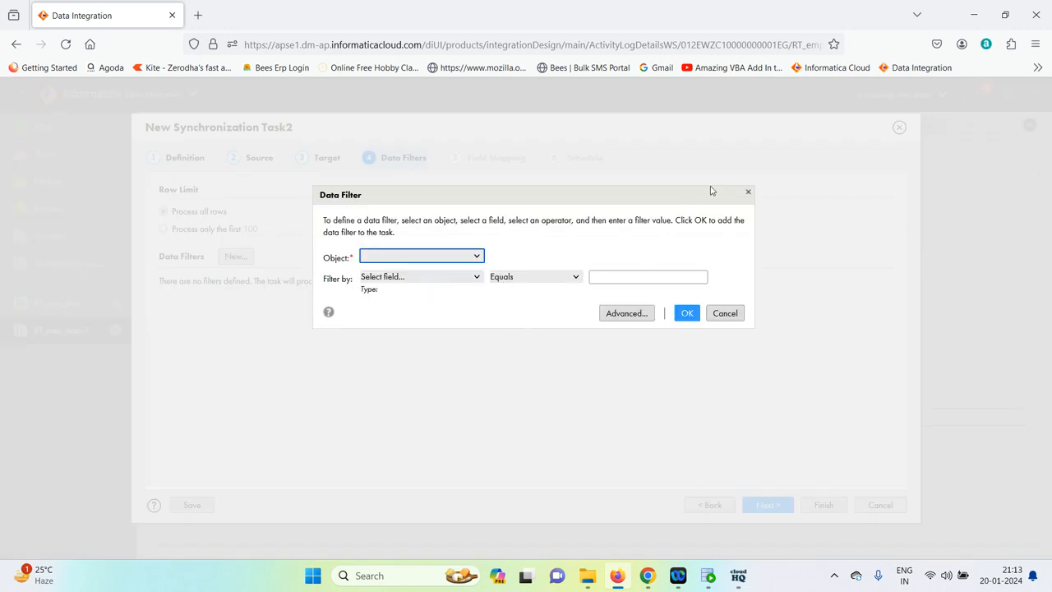
pyautogui.click(748, 194)
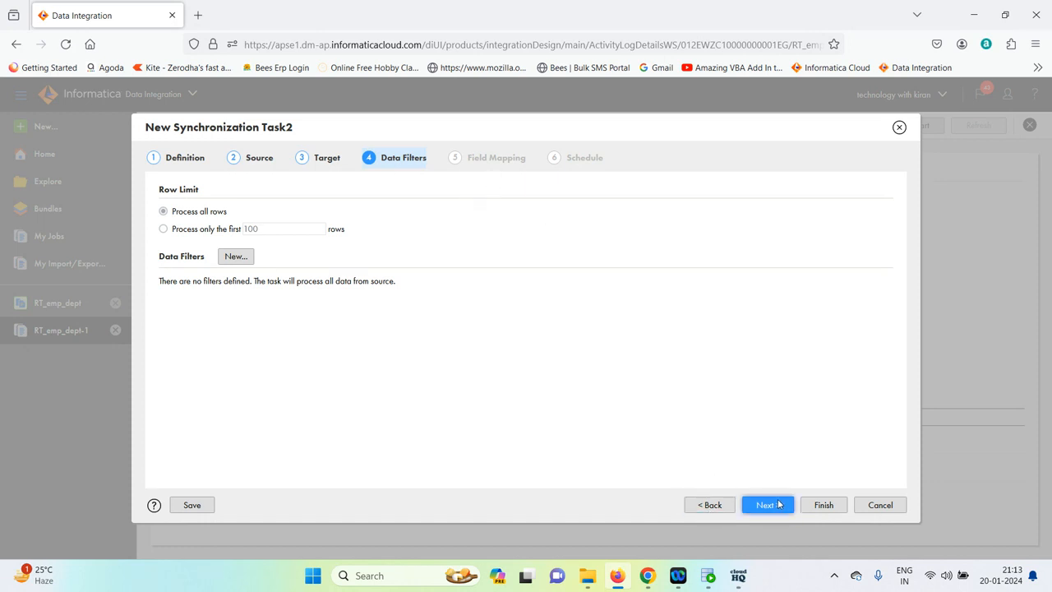
# - Proceed to the field mapping from EMPLOYEES to T_EMPLOYEES1, refresh the fields, and finish the synchronization task
pyautogui.click(766, 504)
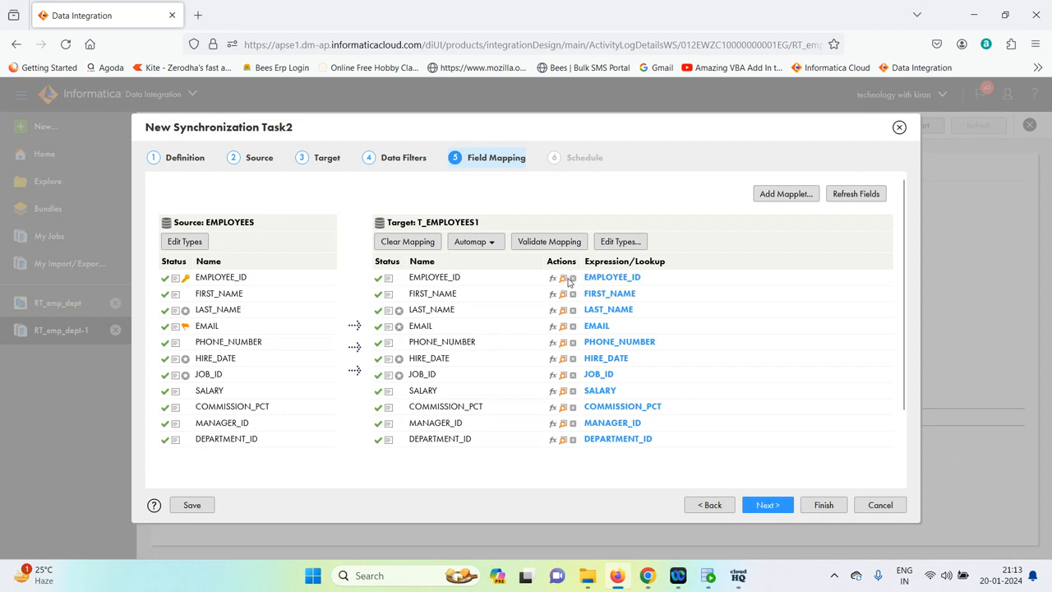
pyautogui.click(565, 281)
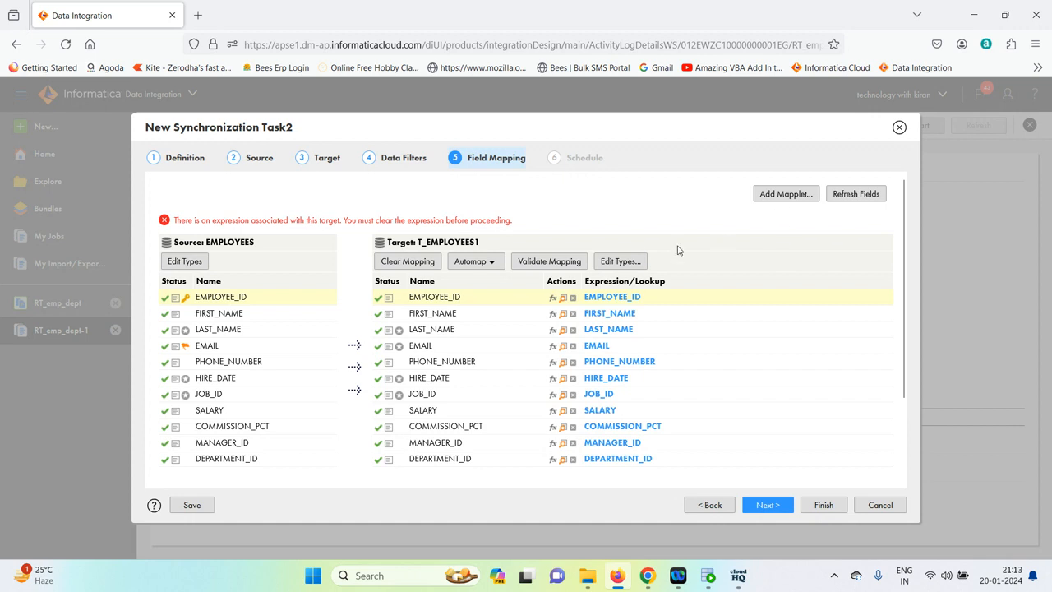
pyautogui.click(857, 193)
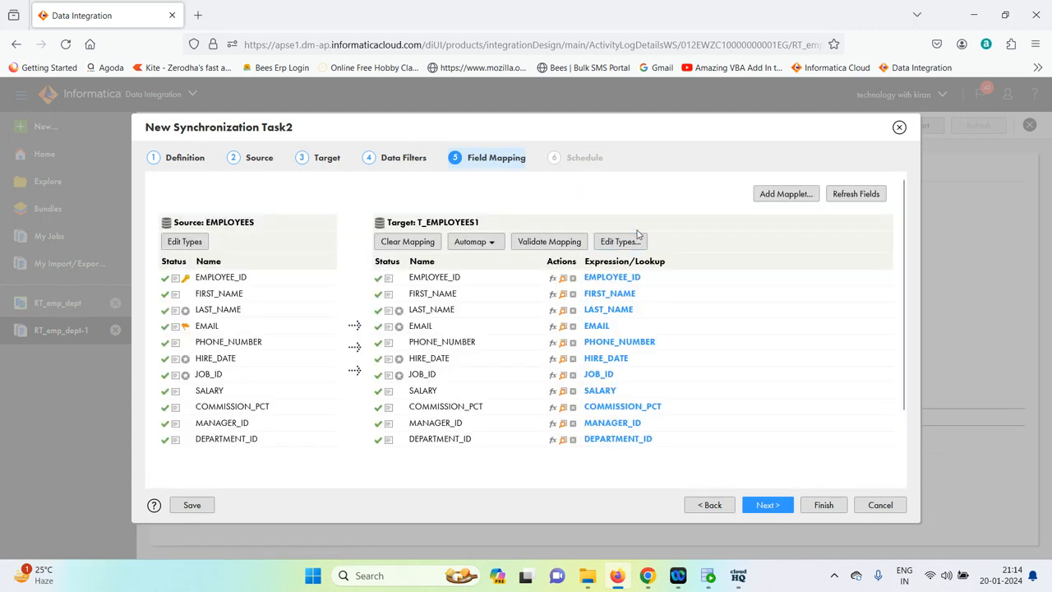
pyautogui.click(818, 507)
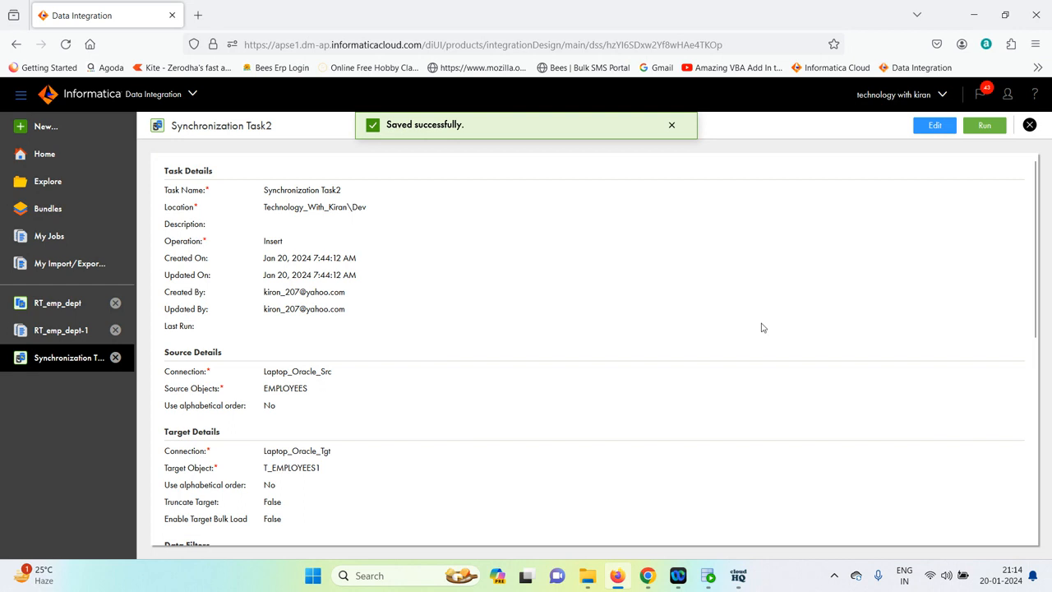
# - Run Synchronization Task2 and check the run's status in the refreshed job list
pyautogui.click(999, 129)
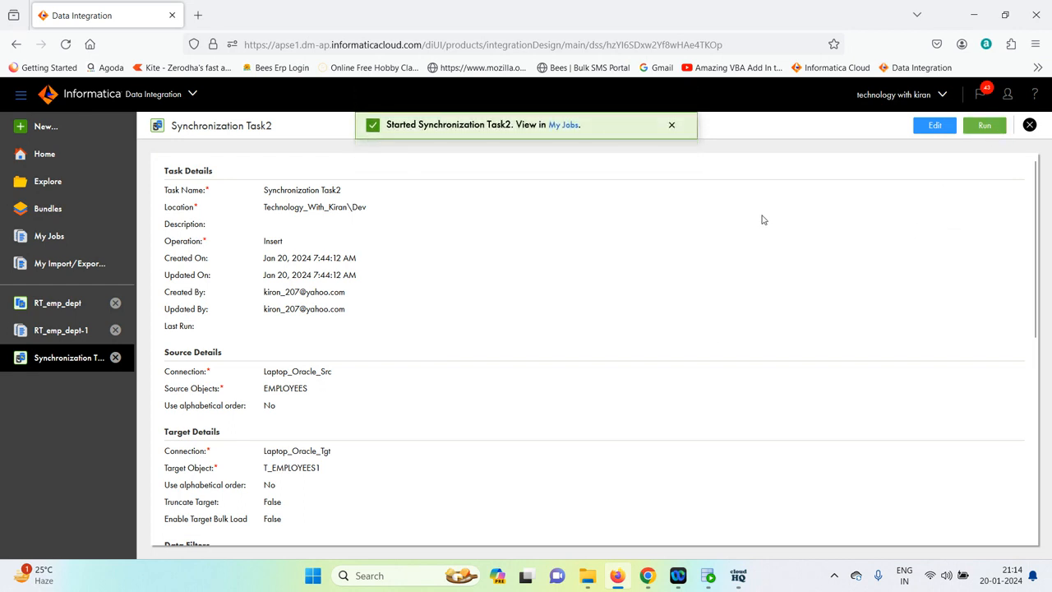
pyautogui.click(566, 126)
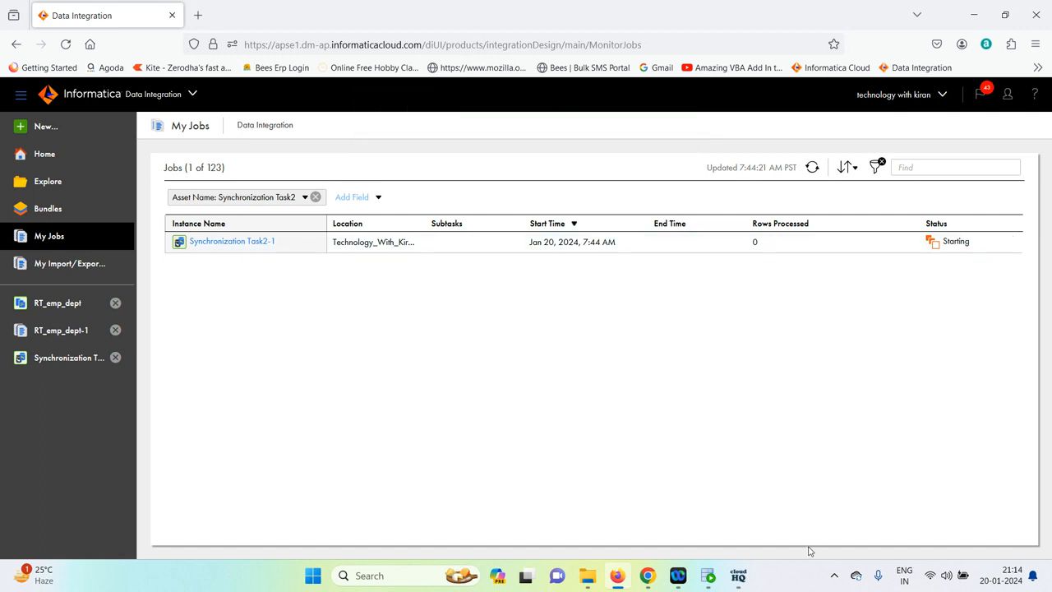
pyautogui.click(717, 572)
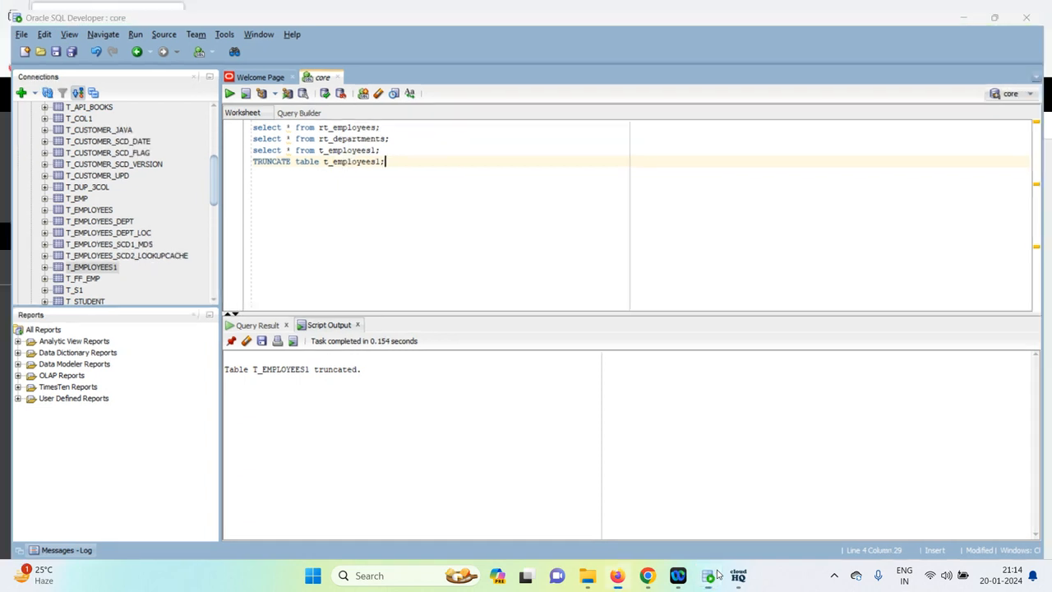
pyautogui.click(708, 575)
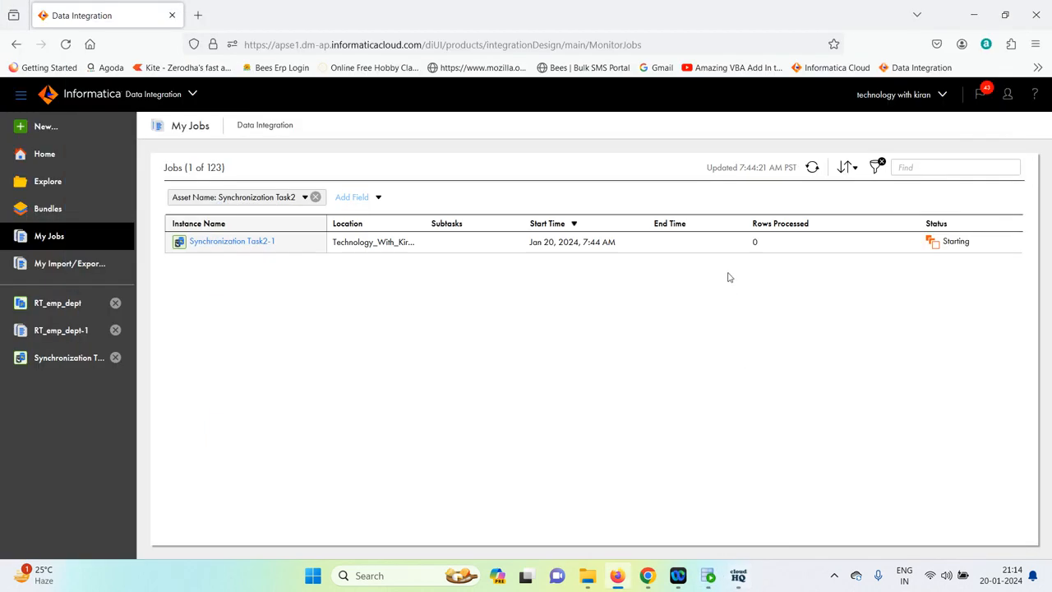
pyautogui.click(812, 168)
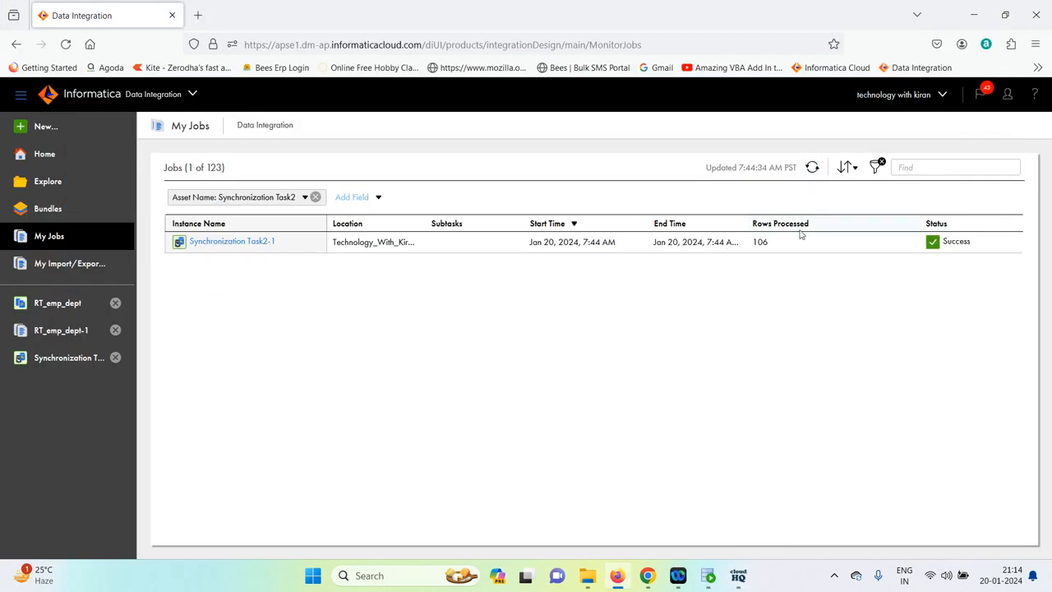
# - Switch to Oracle SQL Developer, add "select * from t_employees1;" on a new worksheet line, and execute it to review the loaded rows
pyautogui.click(707, 577)
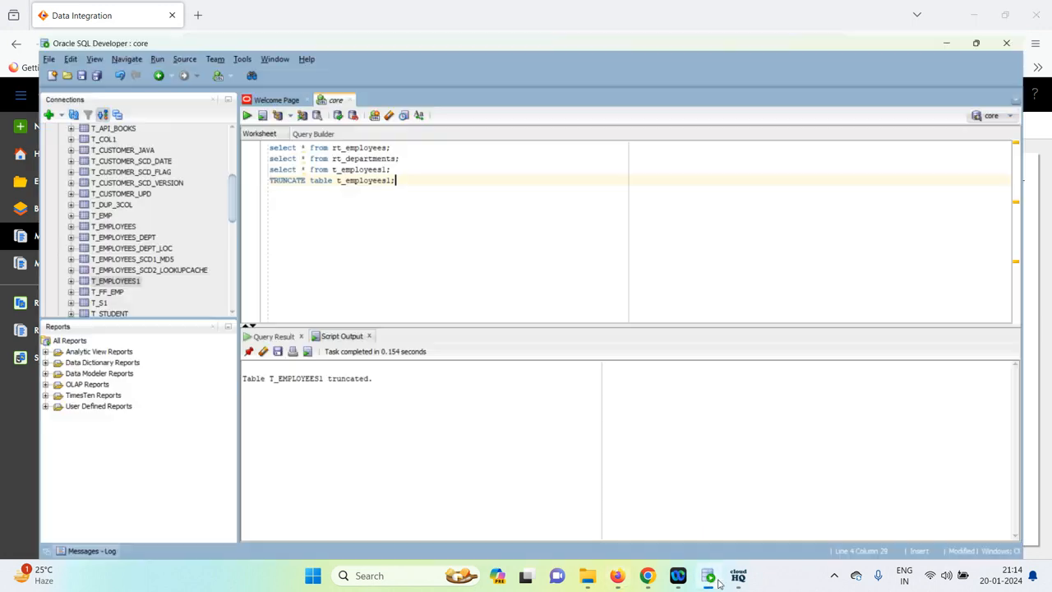
pyautogui.press('Return')
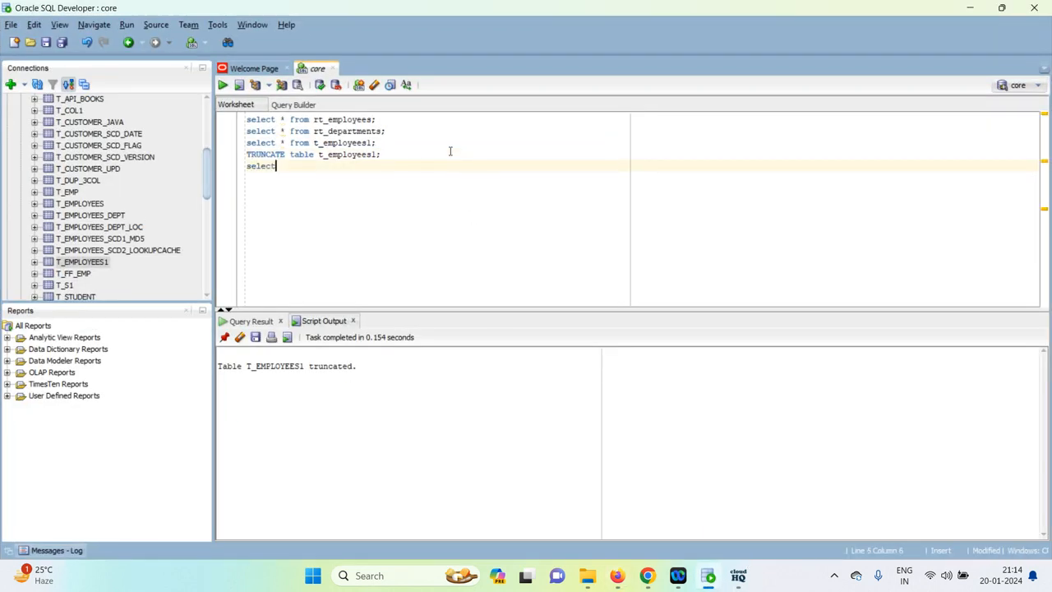
pyautogui.write('select * fro')
pyautogui.write('m t')
pyautogui.write('-')
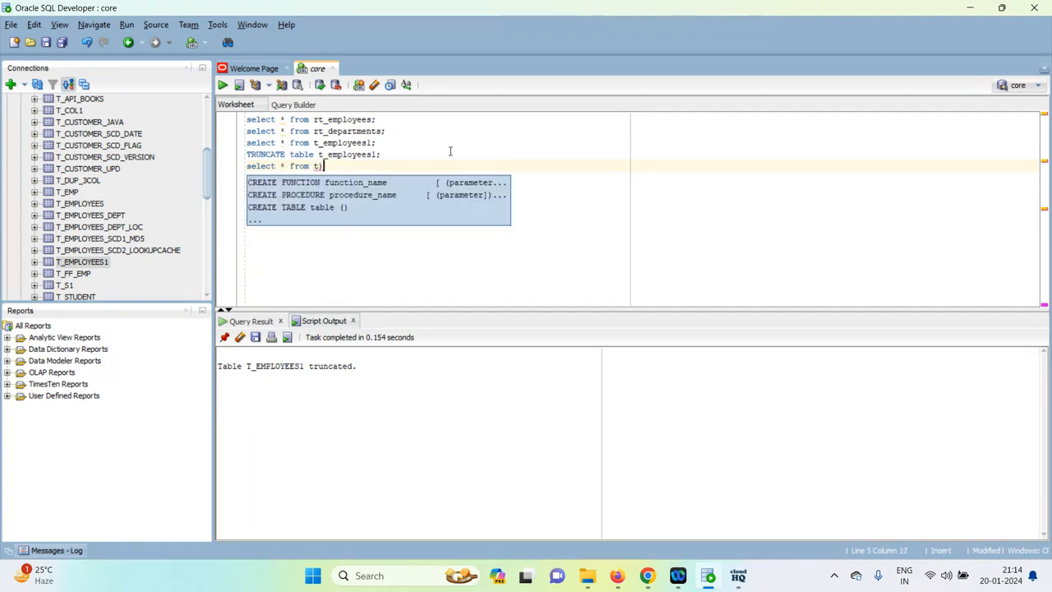
pyautogui.press('BackSpace')
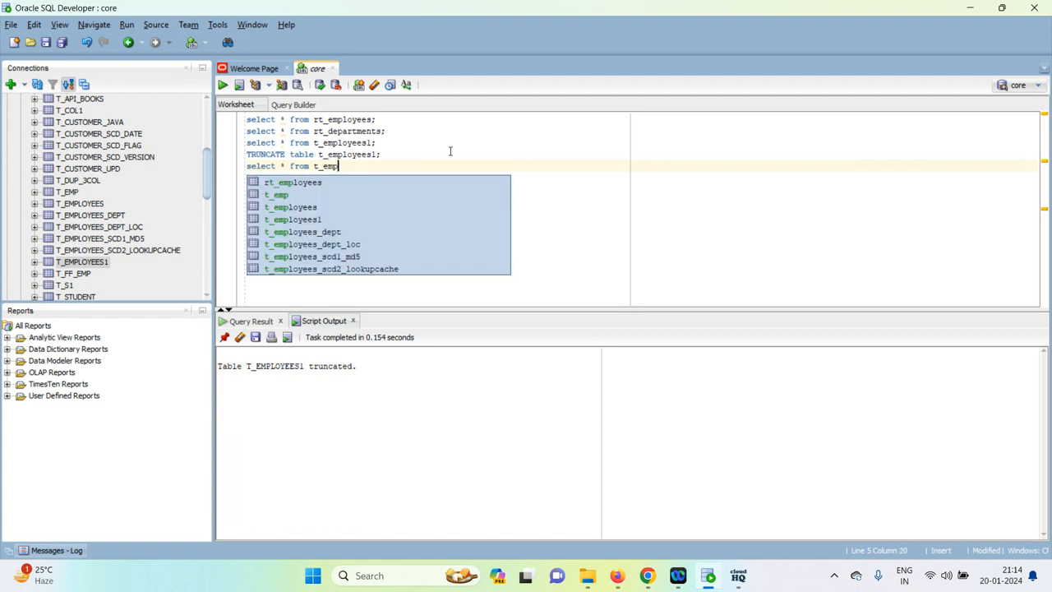
pyautogui.press('Down')
pyautogui.press('Down')
pyautogui.press('Down')
pyautogui.press('Down')
pyautogui.press('Return')
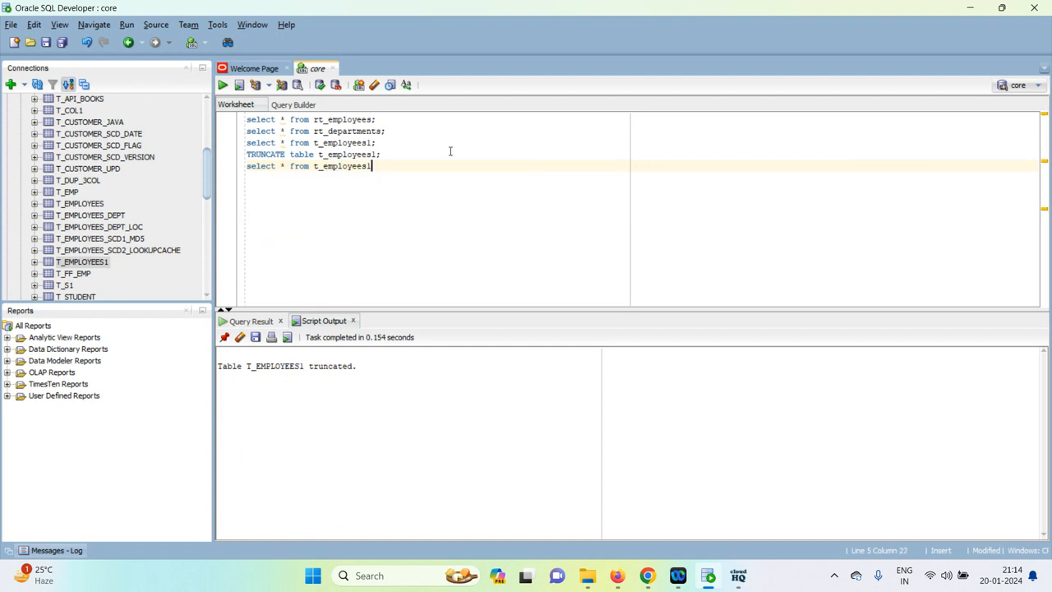
pyautogui.write(';')
pyautogui.hotkey('ctrl', 'Return')
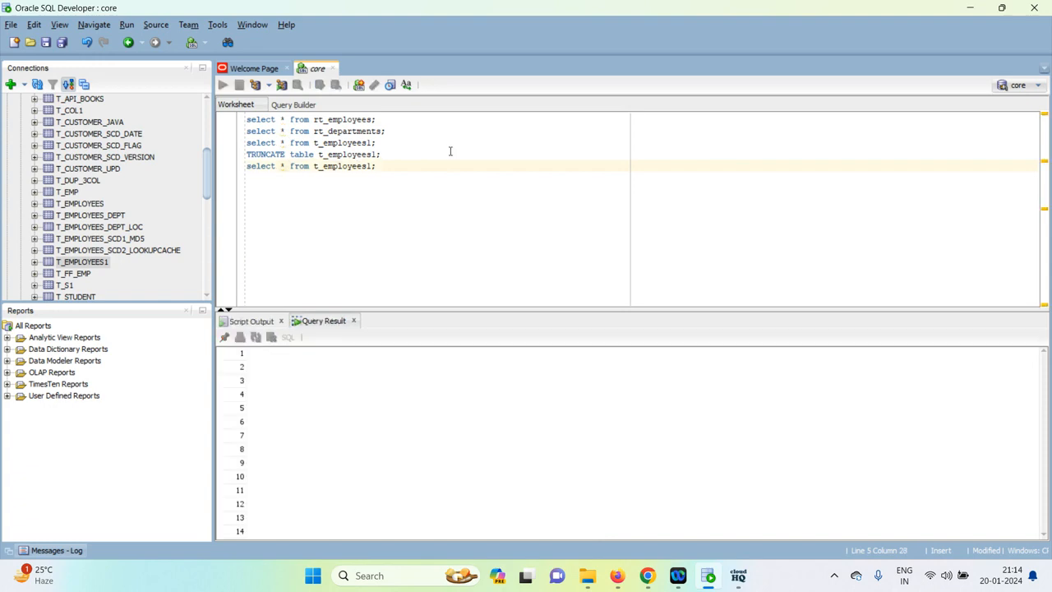
pyautogui.scroll(-12, 485, 407)
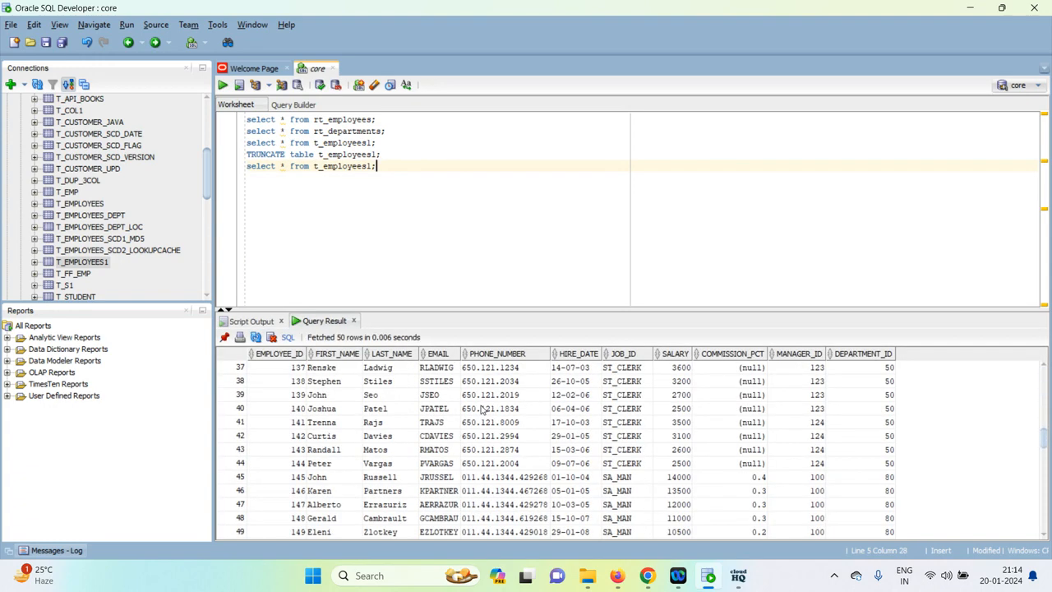
# - Switch back to Informatica Data Integration, change the task operation of Synchronization Task2 to Update, and save the task
pyautogui.click(624, 578)
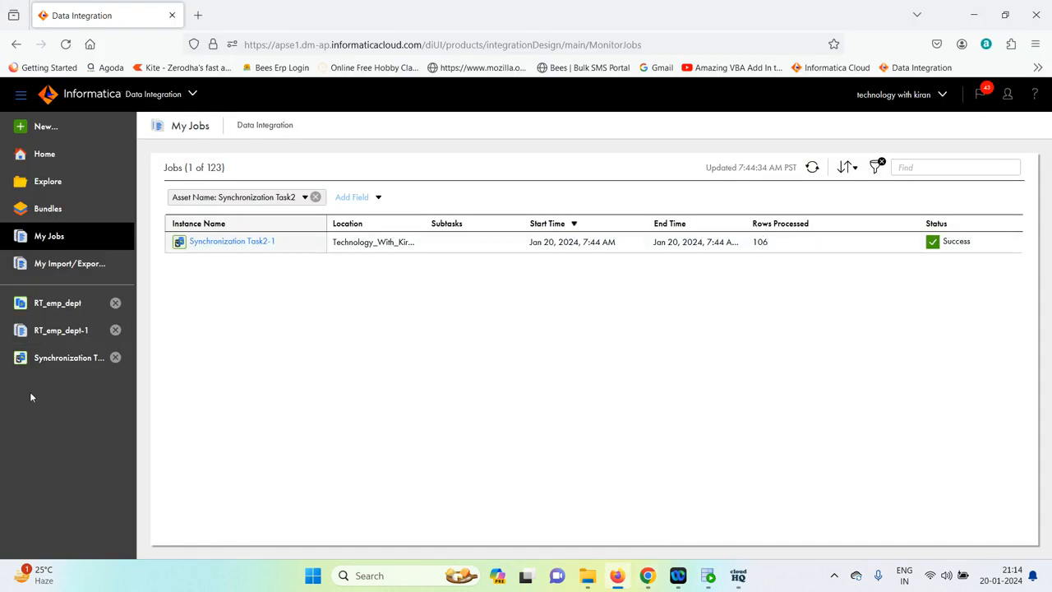
pyautogui.click(59, 365)
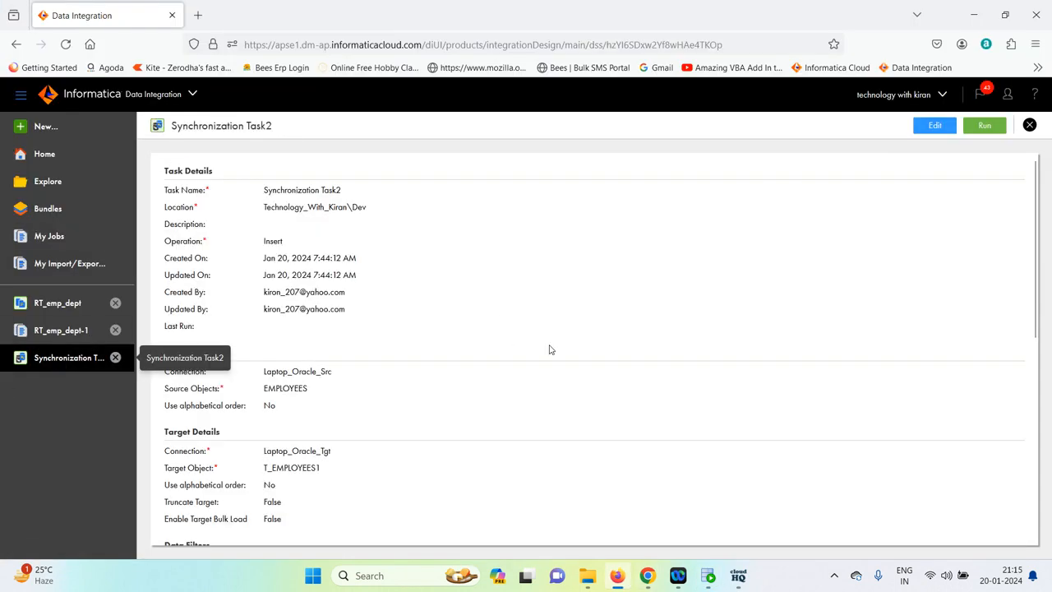
pyautogui.click(935, 125)
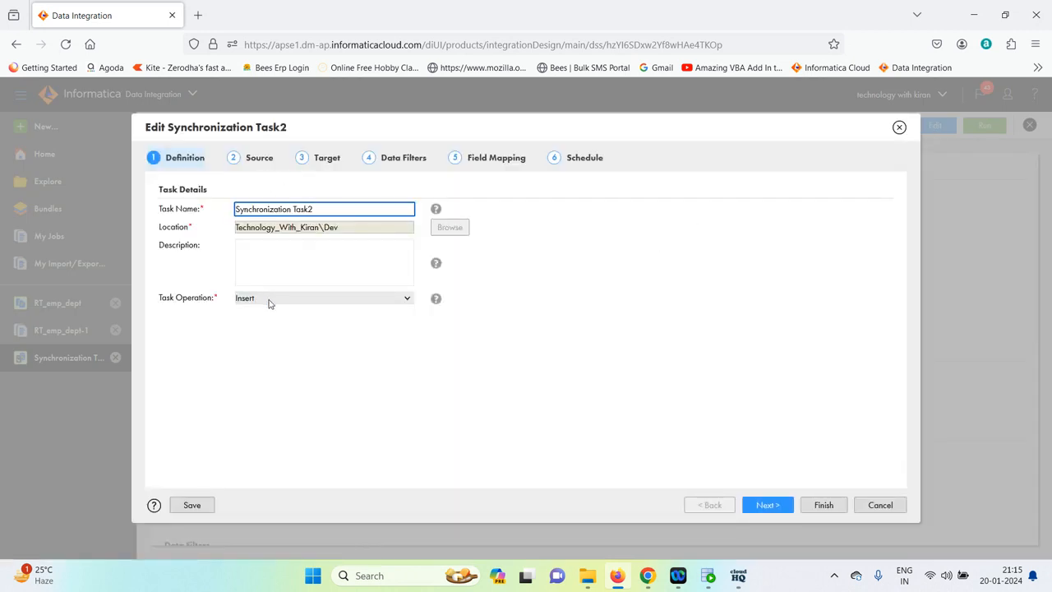
pyautogui.click(269, 298)
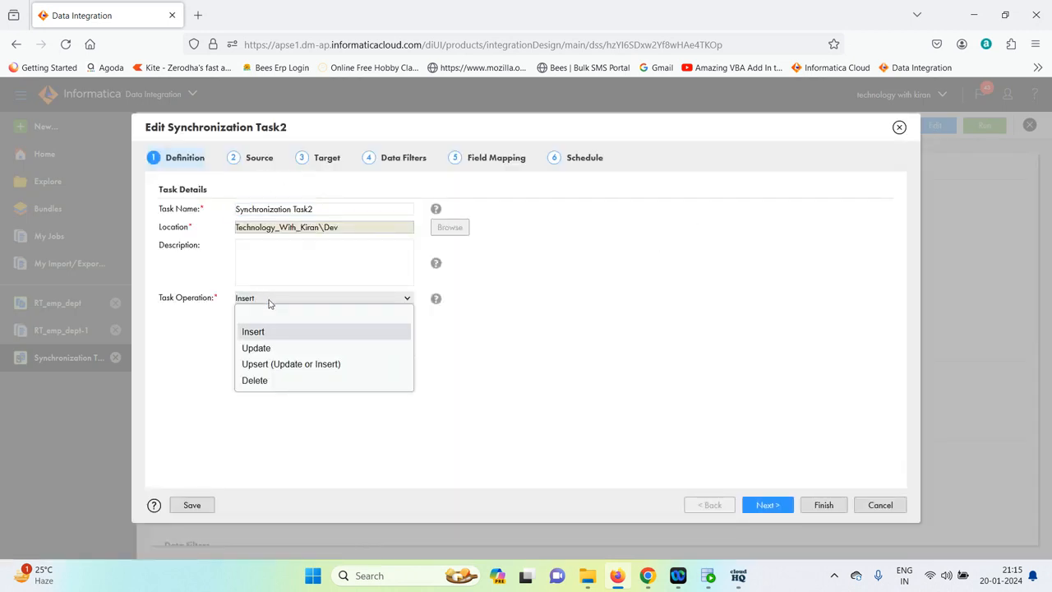
pyautogui.click(282, 349)
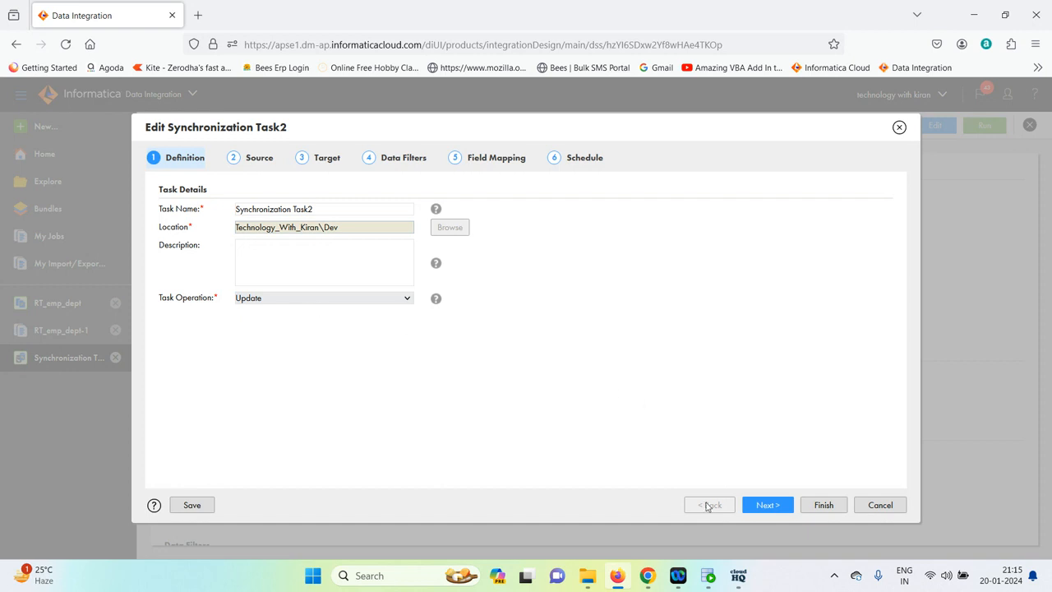
pyautogui.click(769, 510)
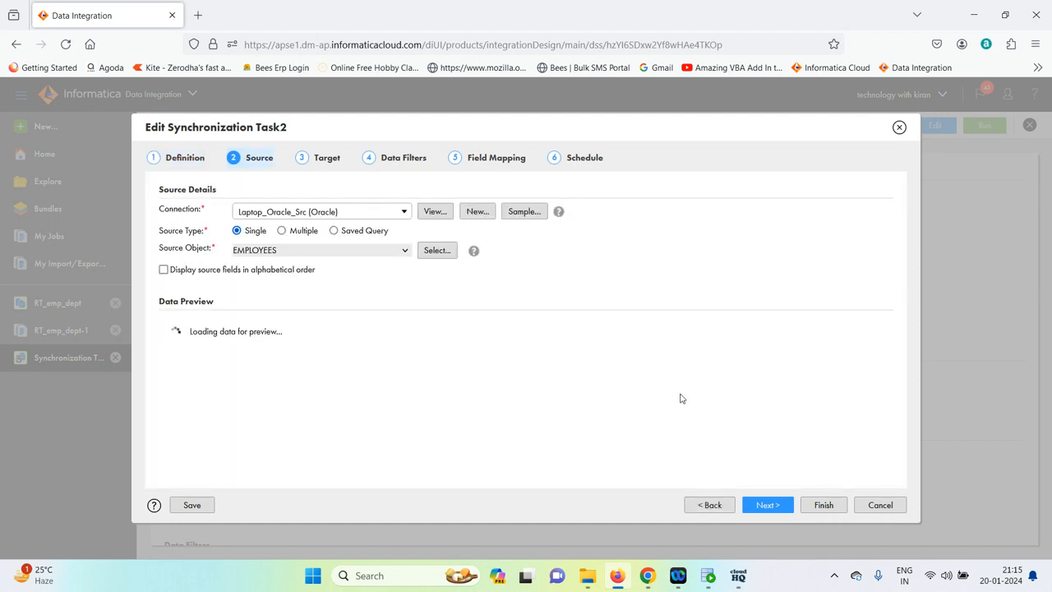
pyautogui.click(825, 505)
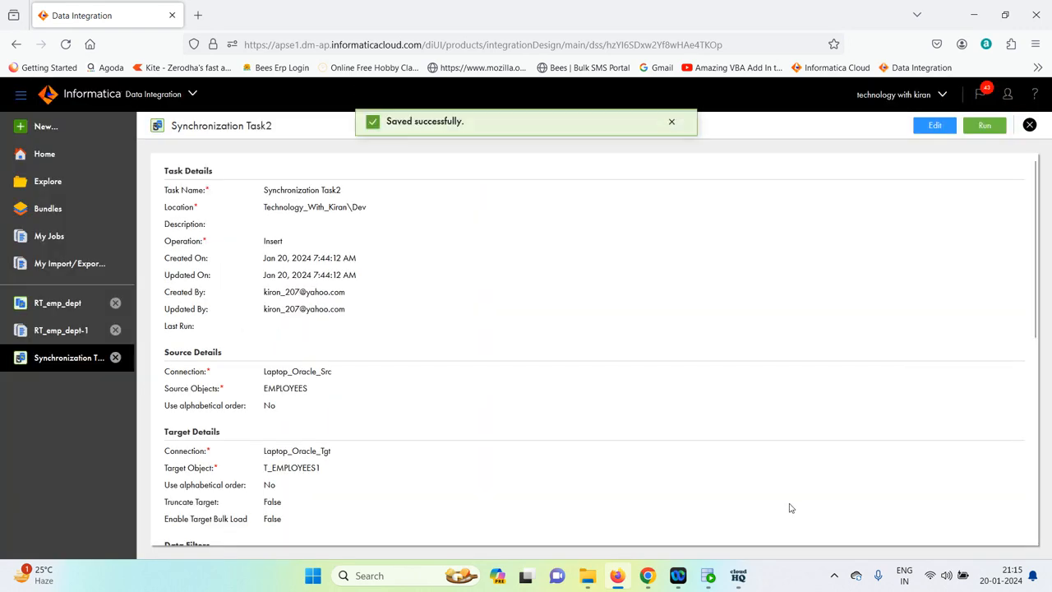
# - Run the updated Synchronization Task2 and refresh the job list until the new run finishes
pyautogui.click(984, 128)
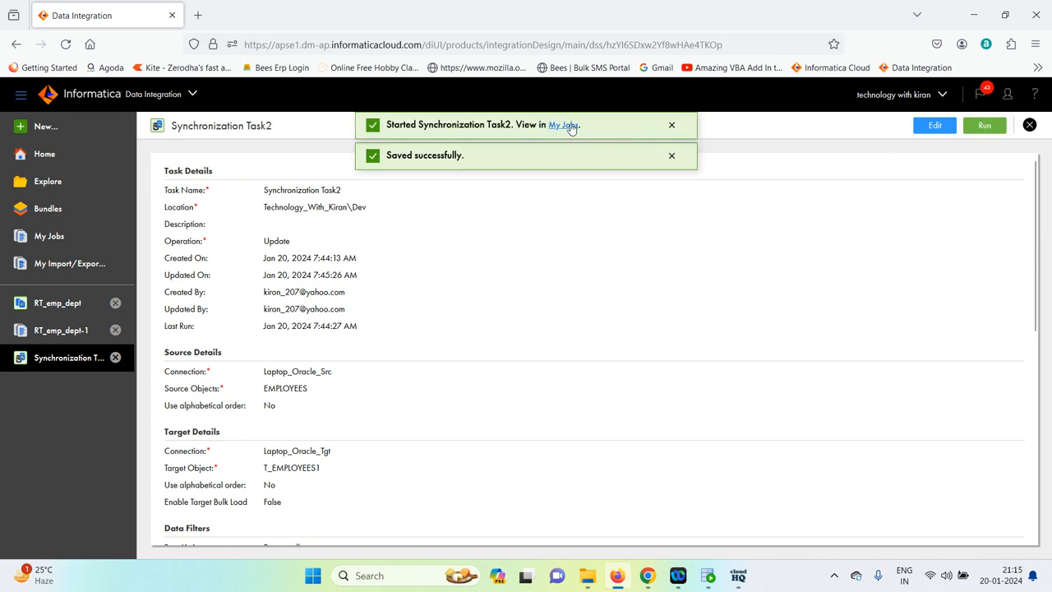
pyautogui.click(565, 125)
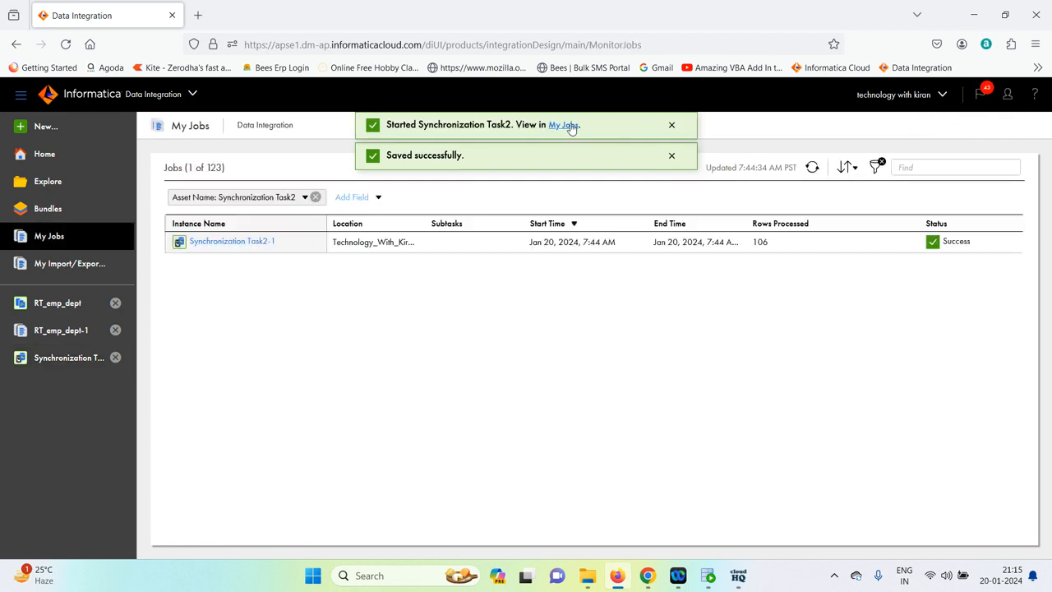
pyautogui.click(808, 168)
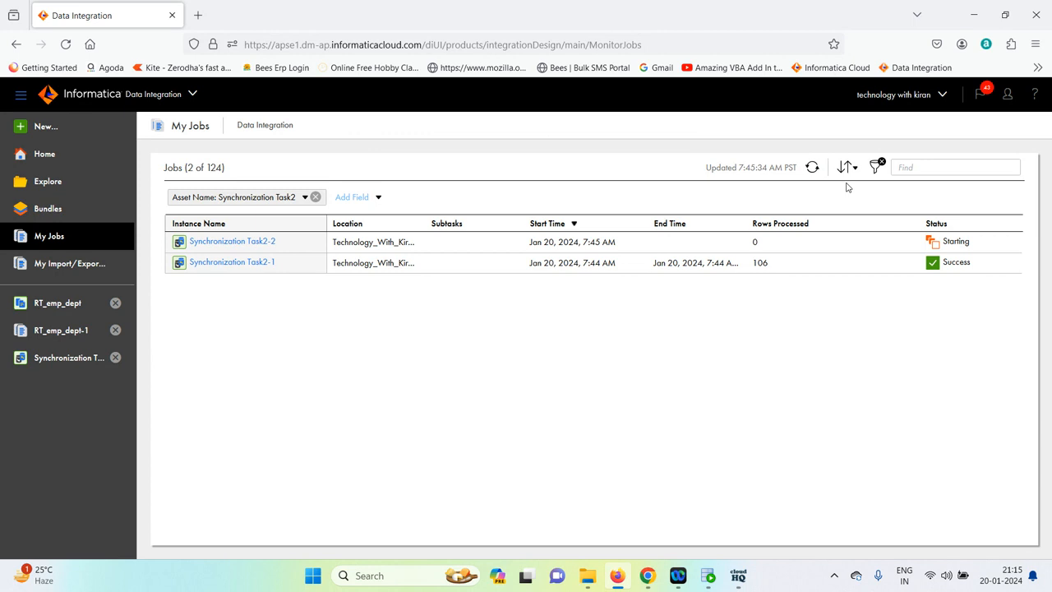
pyautogui.click(812, 168)
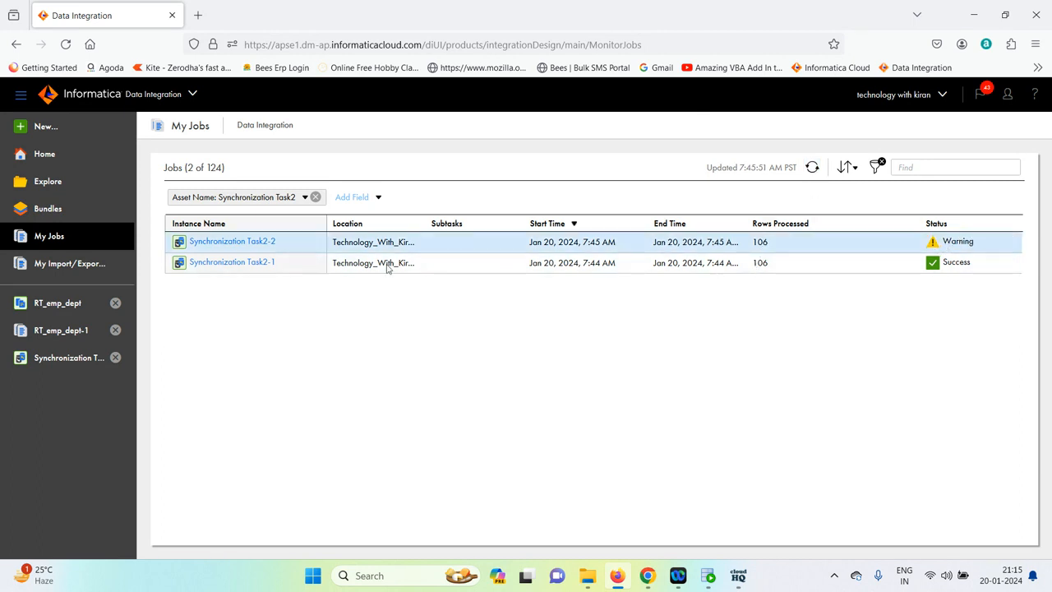
# - Open the details of the latest Synchronization Task2 run, examine its error message, and close the details
pyautogui.click(246, 242)
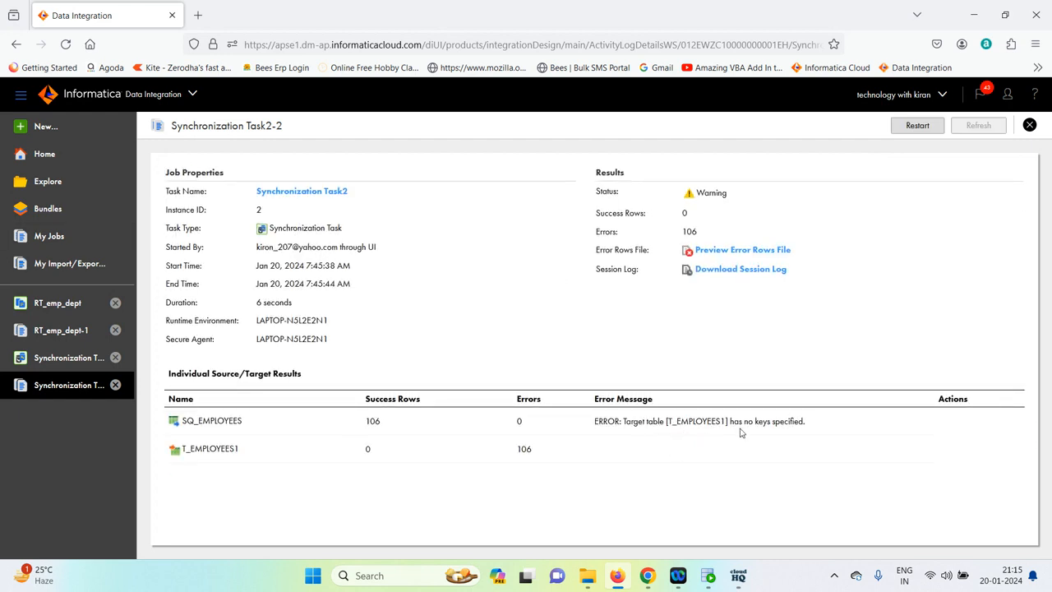
pyautogui.moveTo(810, 423); pyautogui.dragTo(721, 421)
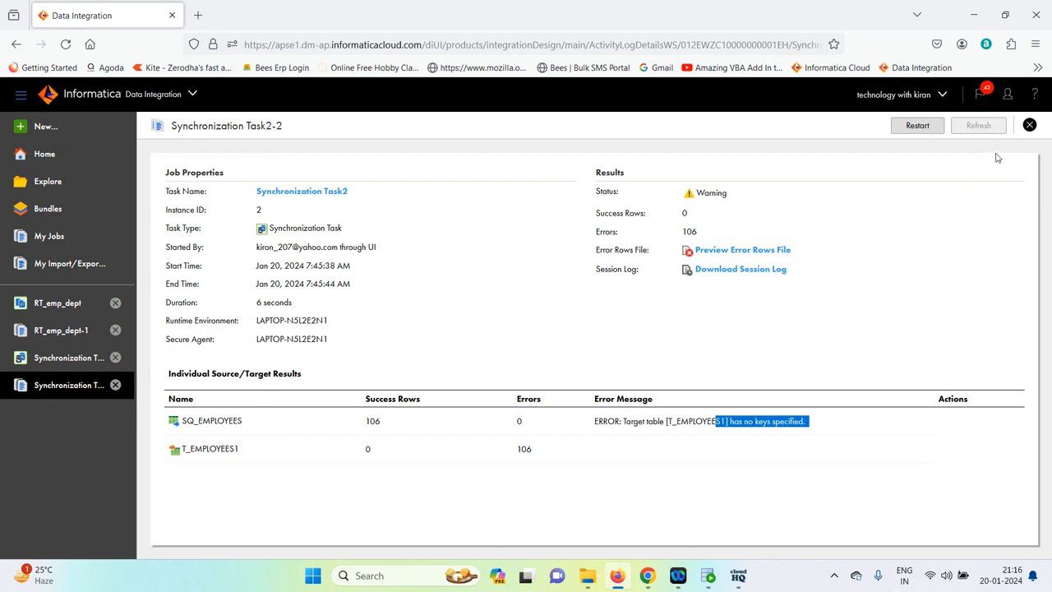
pyautogui.click(1030, 126)
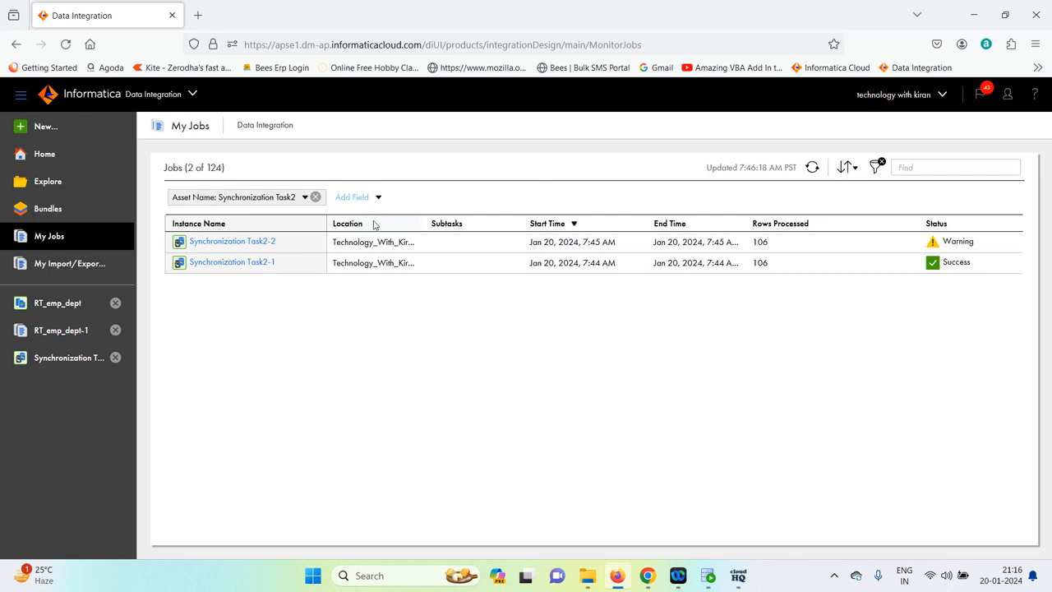
# - Review the task, source, target, filter and schedule details of Synchronization Task2
pyautogui.click(58, 359)
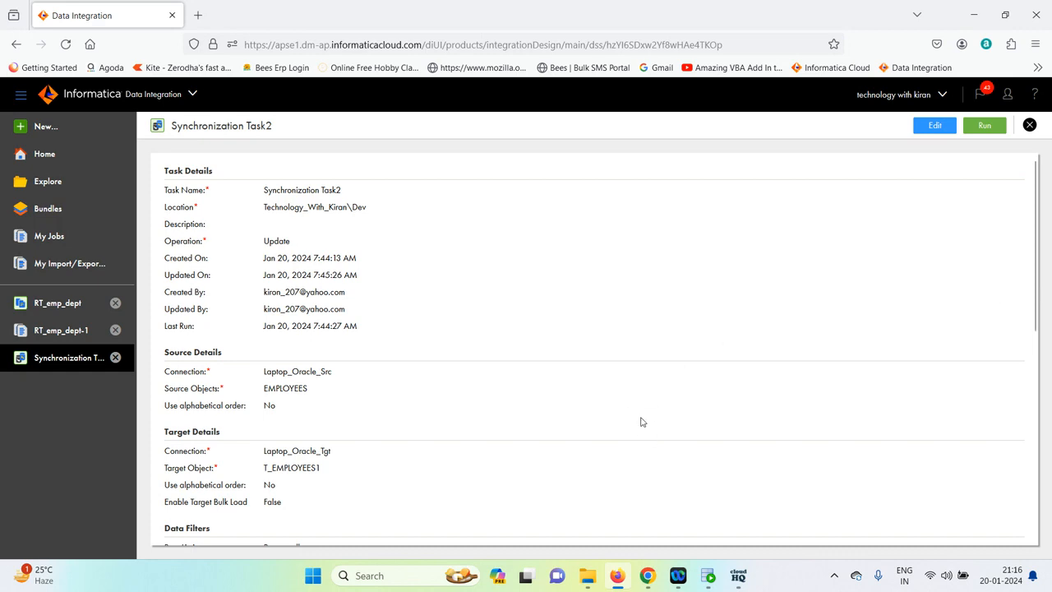
pyautogui.scroll(-5, 592, 354)
pyautogui.scroll(5, 591, 353)
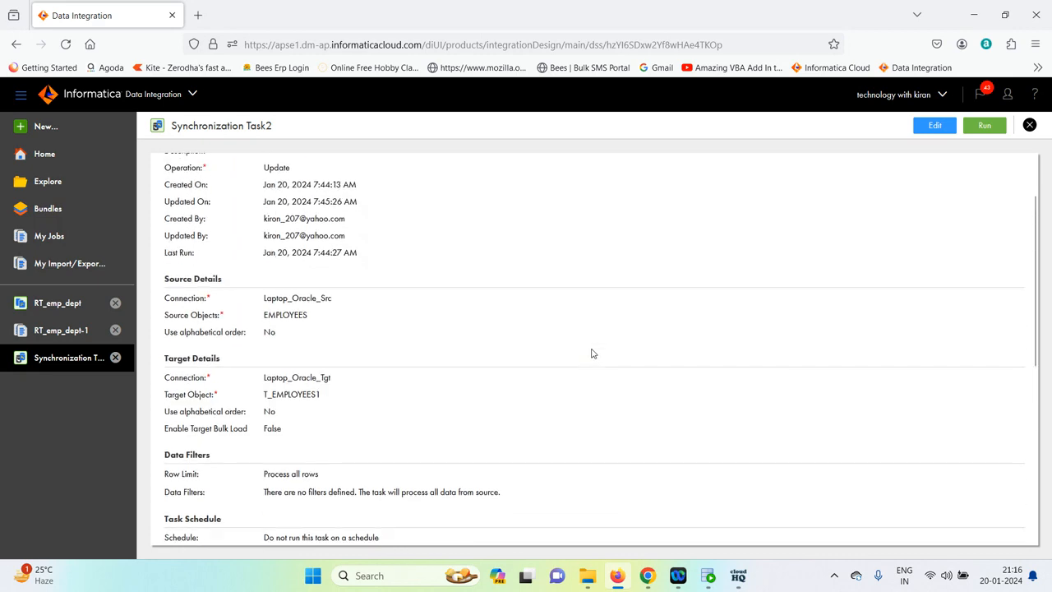
pyautogui.scroll(-5, 591, 353)
pyautogui.scroll(3, 592, 353)
pyautogui.scroll(2, 592, 354)
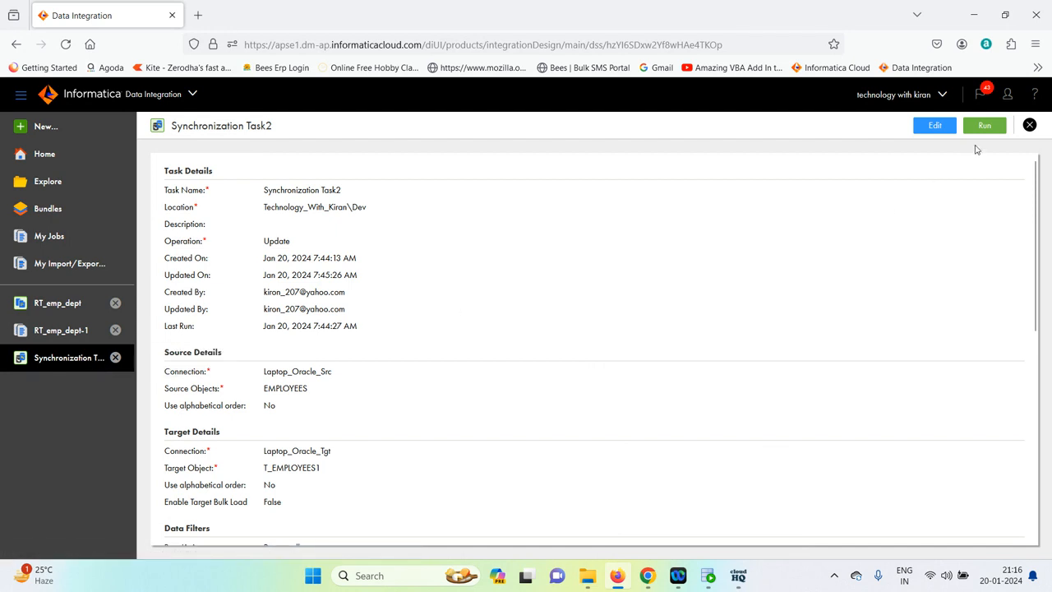
pyautogui.click(737, 575)
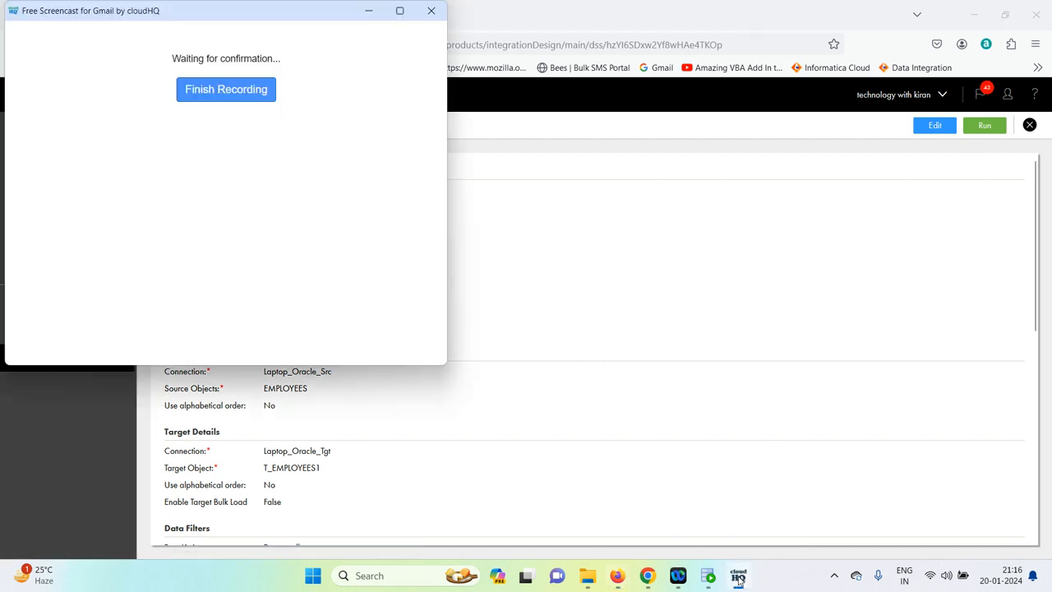